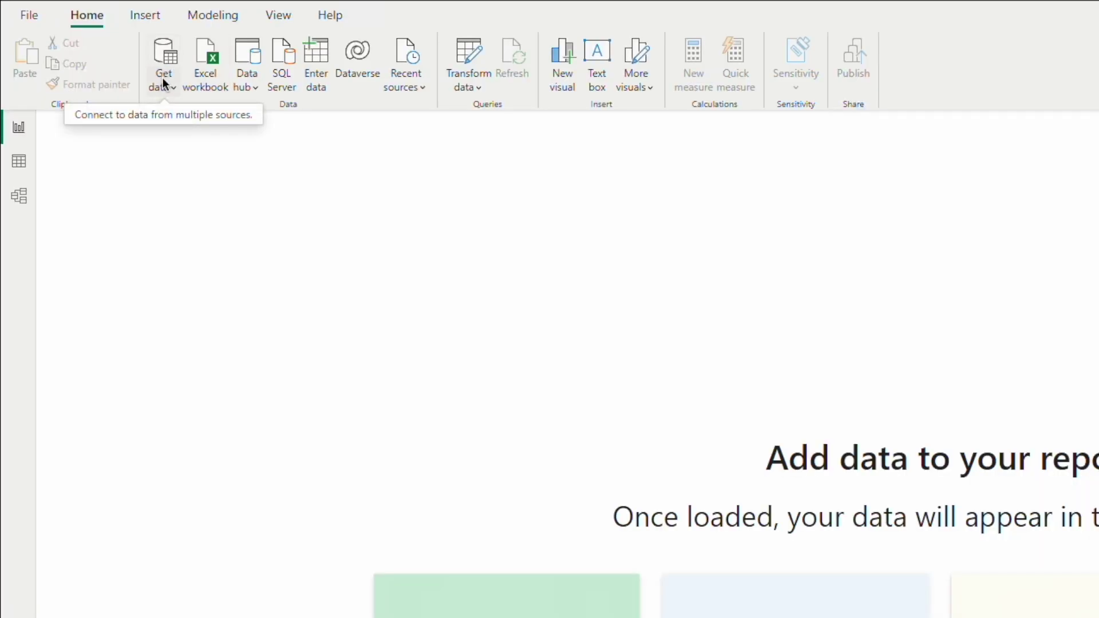
# Connect to the customer_cases.csv file in the Customer Subscription Data folder using the Text/CSV connector
pyautogui.click(167, 86)
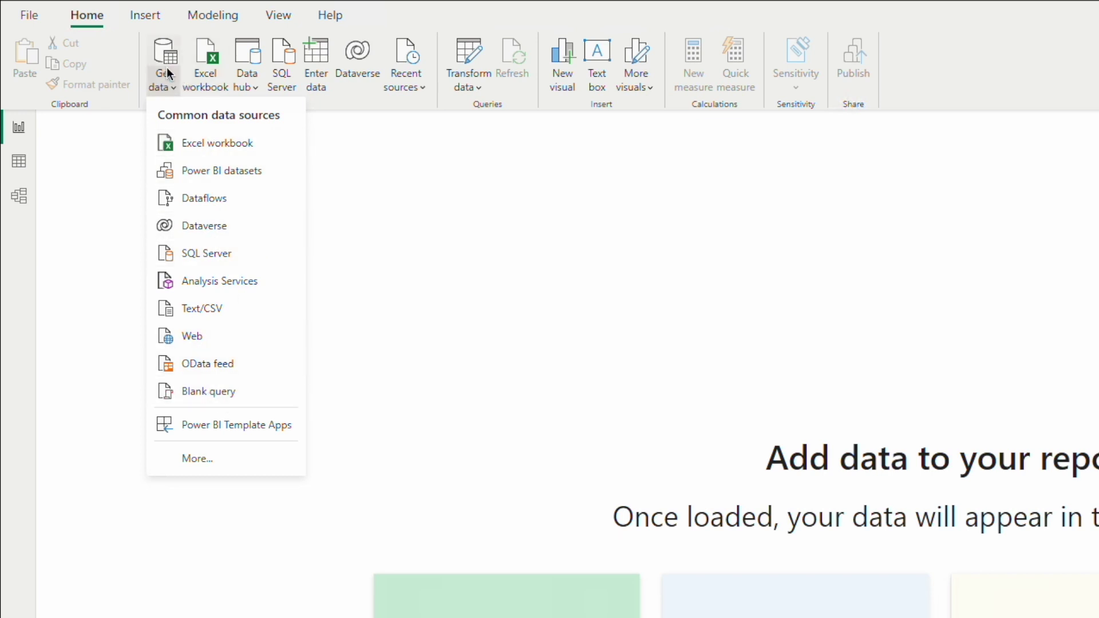
pyautogui.click(218, 462)
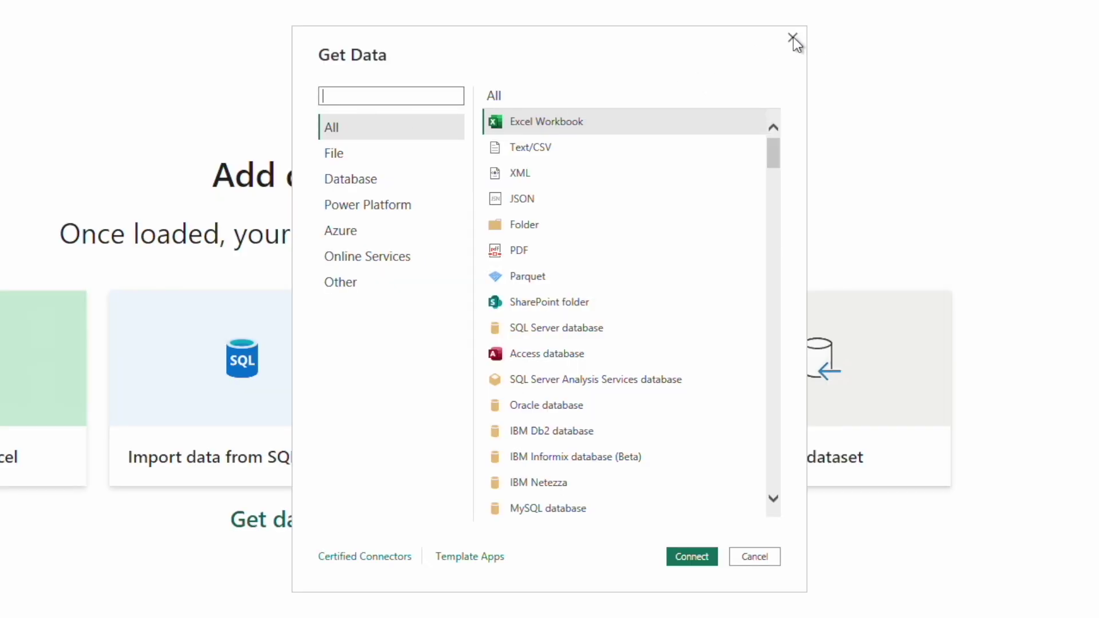
pyautogui.click(528, 147)
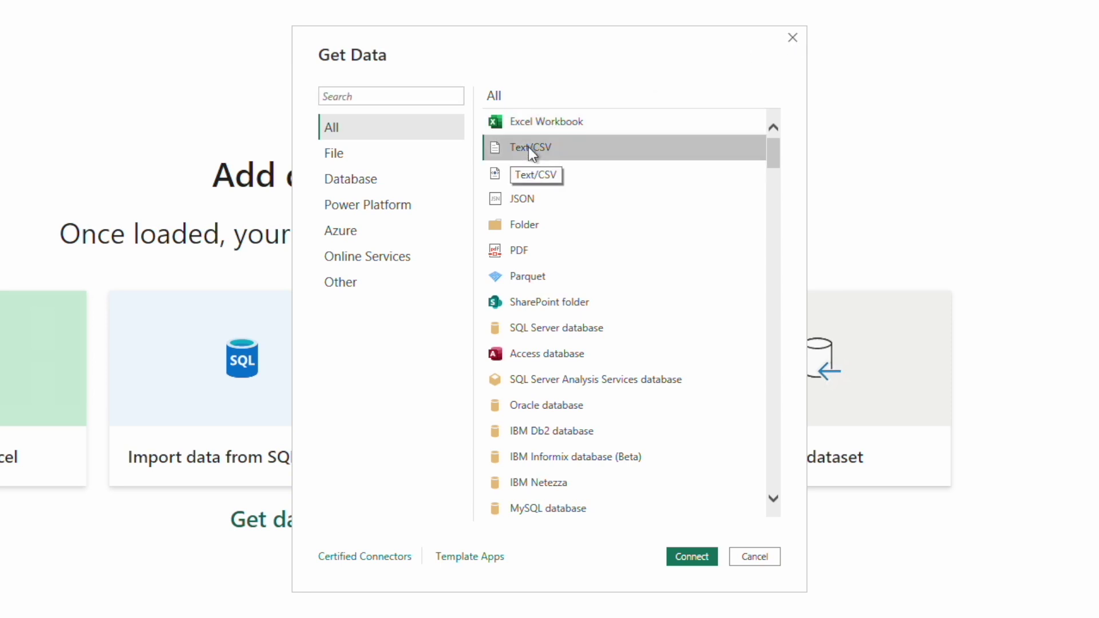
pyautogui.click(692, 556)
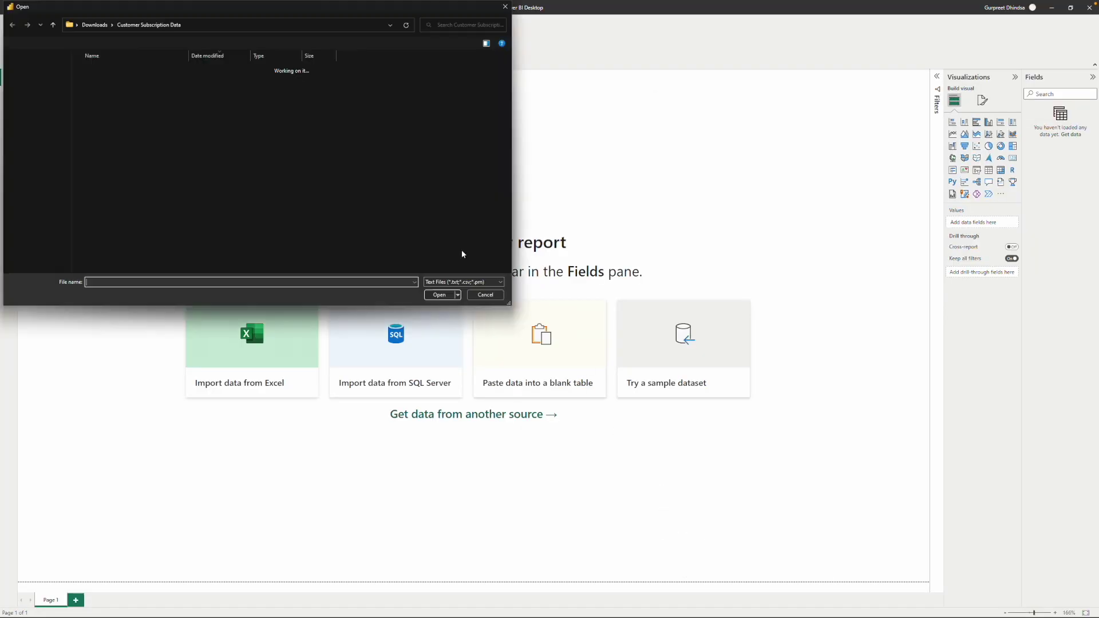
pyautogui.click(121, 81)
pyautogui.click(441, 295)
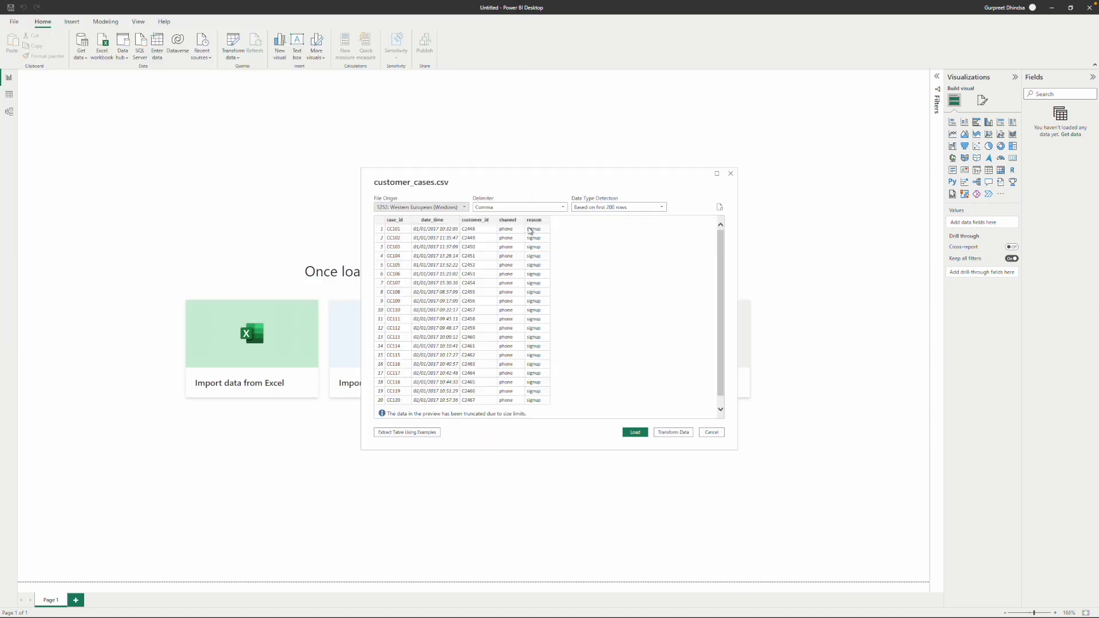
# Bring the CSV data into the Power Query Editor, and close and apply it to load customer_cases into the report
pyautogui.click(667, 434)
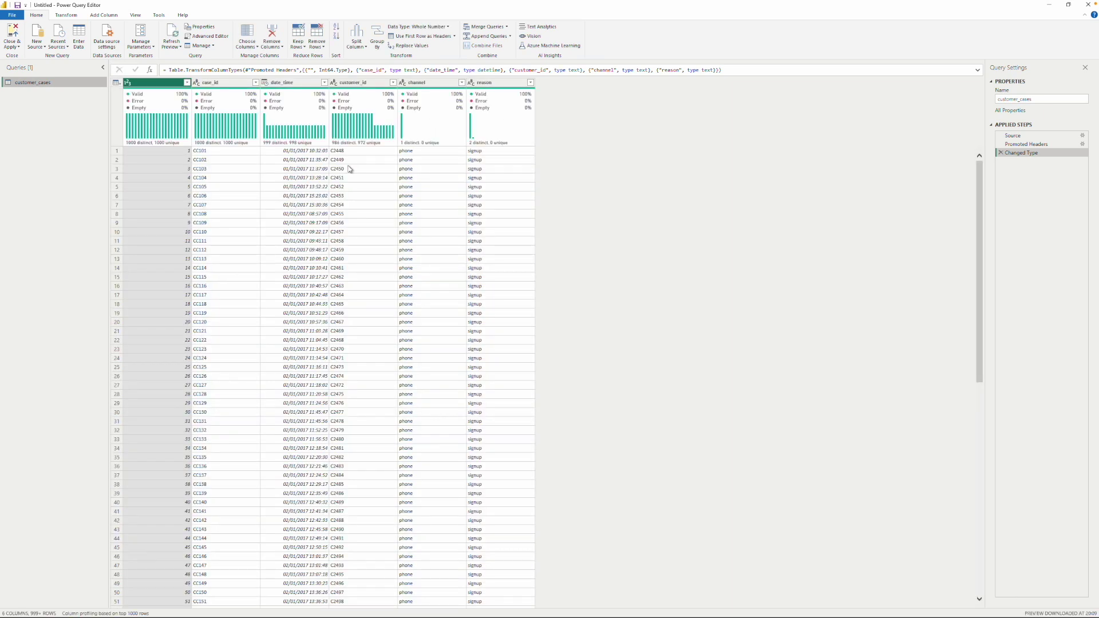
pyautogui.click(14, 34)
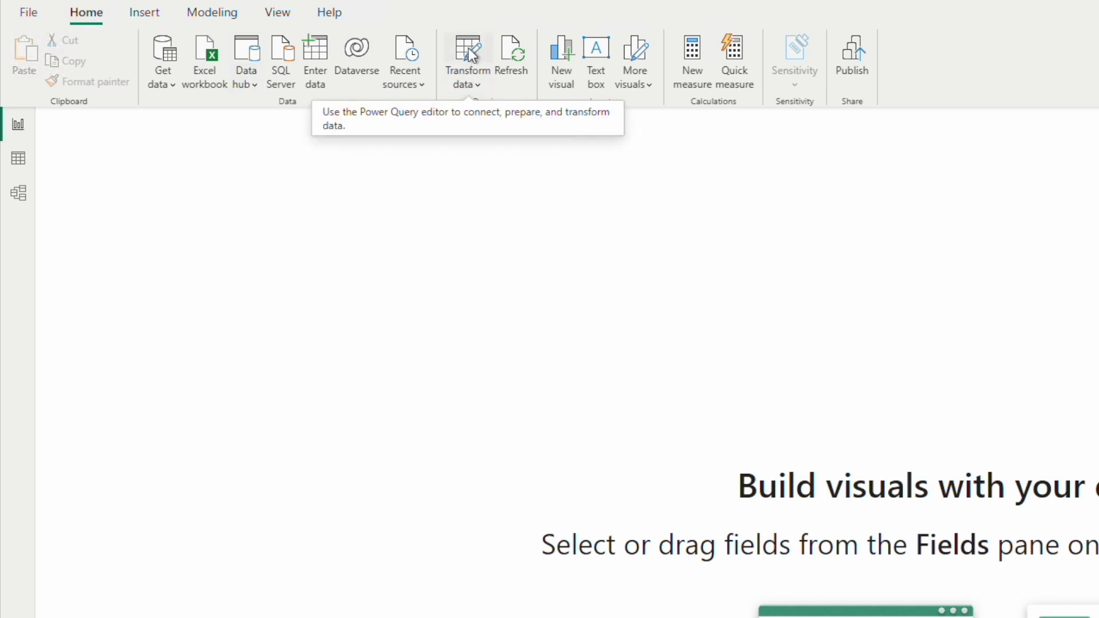
# Open the Power Query Editor from the report, reposition it as a floating window over the report, and maximize it again
pyautogui.click(468, 49)
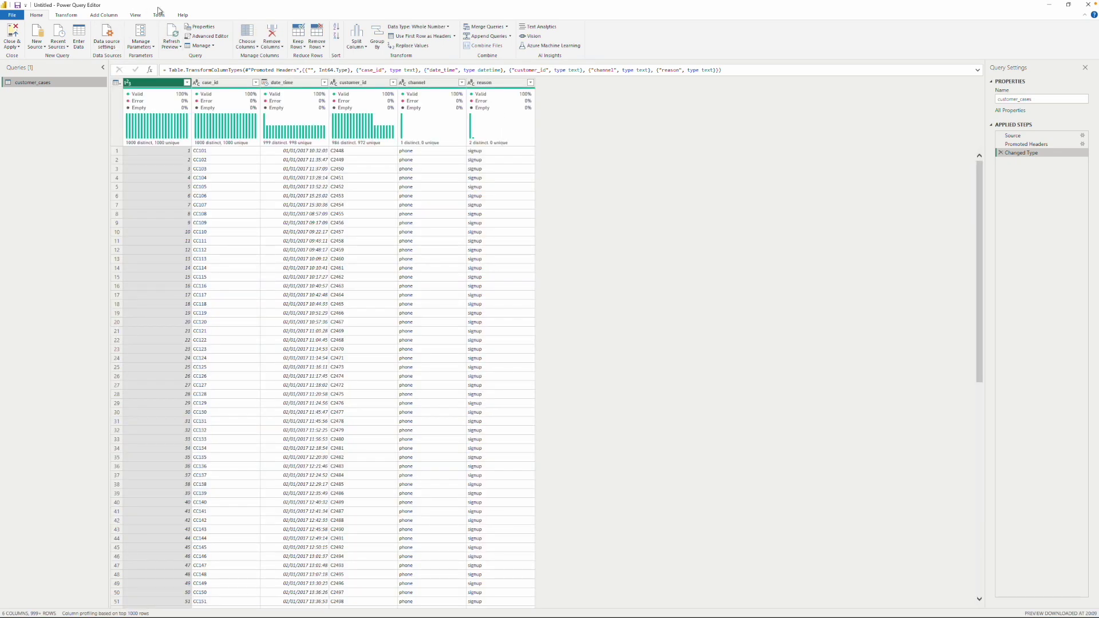
pyautogui.click(1069, 5)
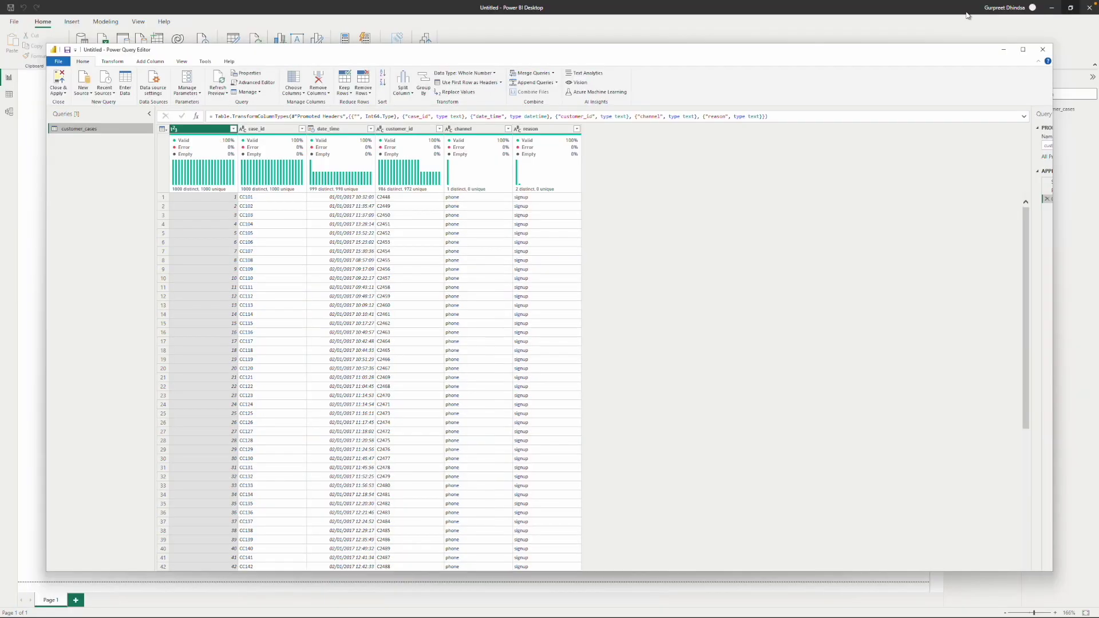
pyautogui.moveTo(833, 53); pyautogui.dragTo(751, 198)
pyautogui.moveTo(620, 191); pyautogui.dragTo(680, 69)
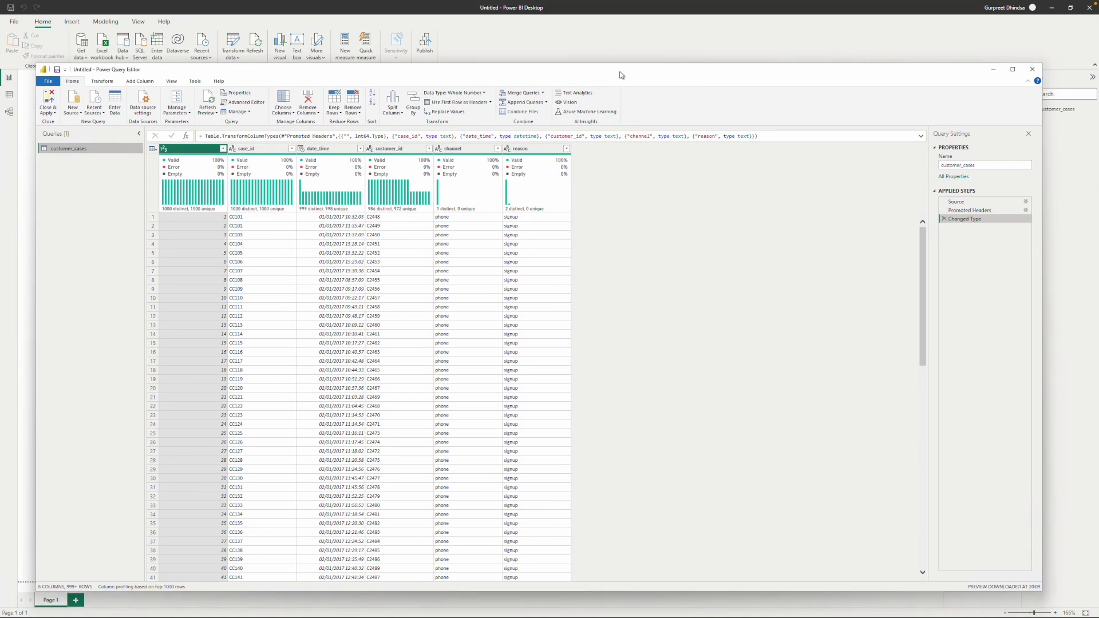
pyautogui.click(1014, 70)
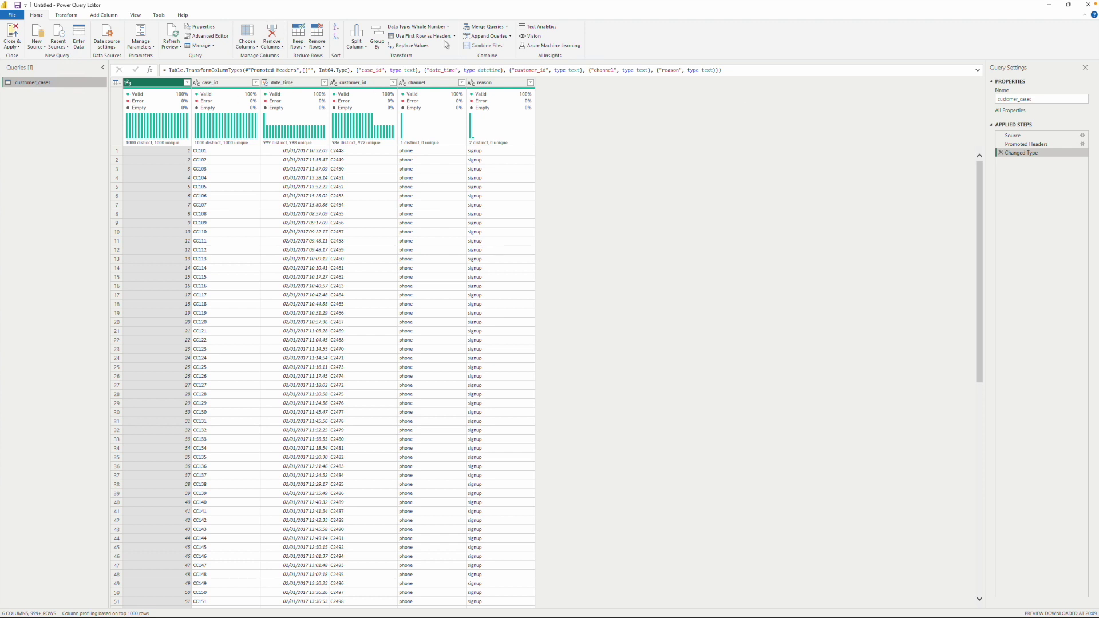
# Close the Power Query Editor and reopen it by editing the query of the customer_cases table
pyautogui.click(1087, 6)
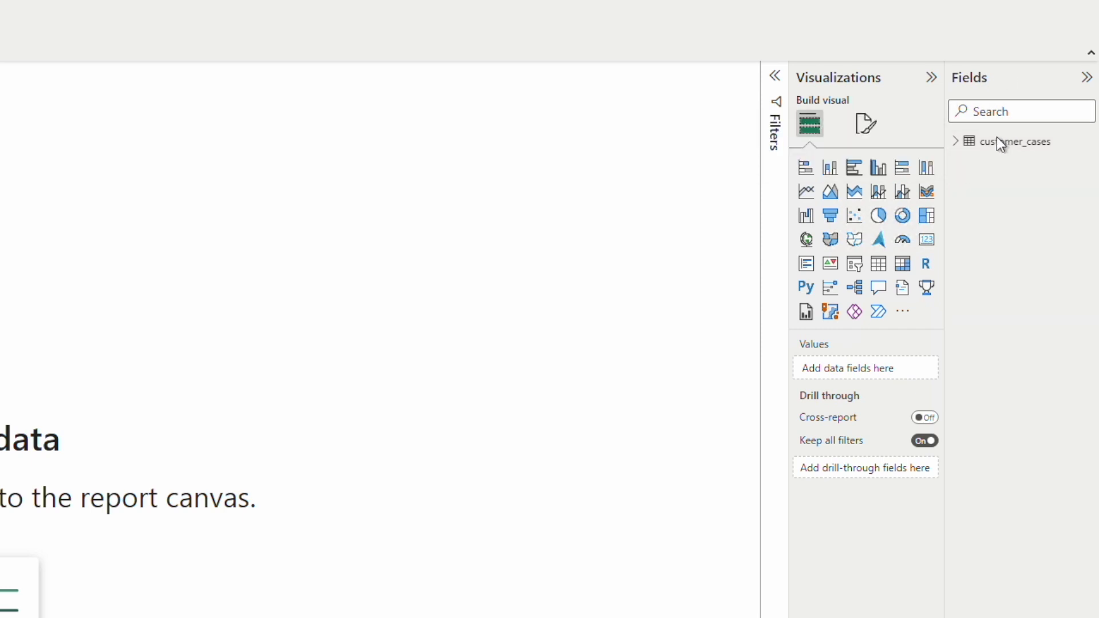
pyautogui.rightClick(996, 144)
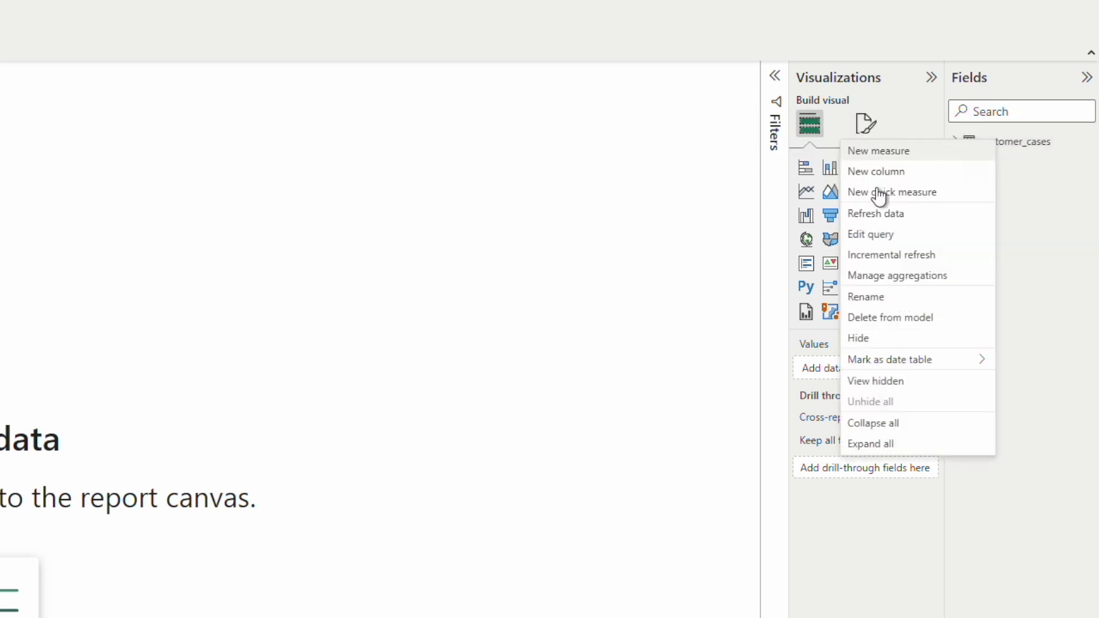
pyautogui.click(876, 236)
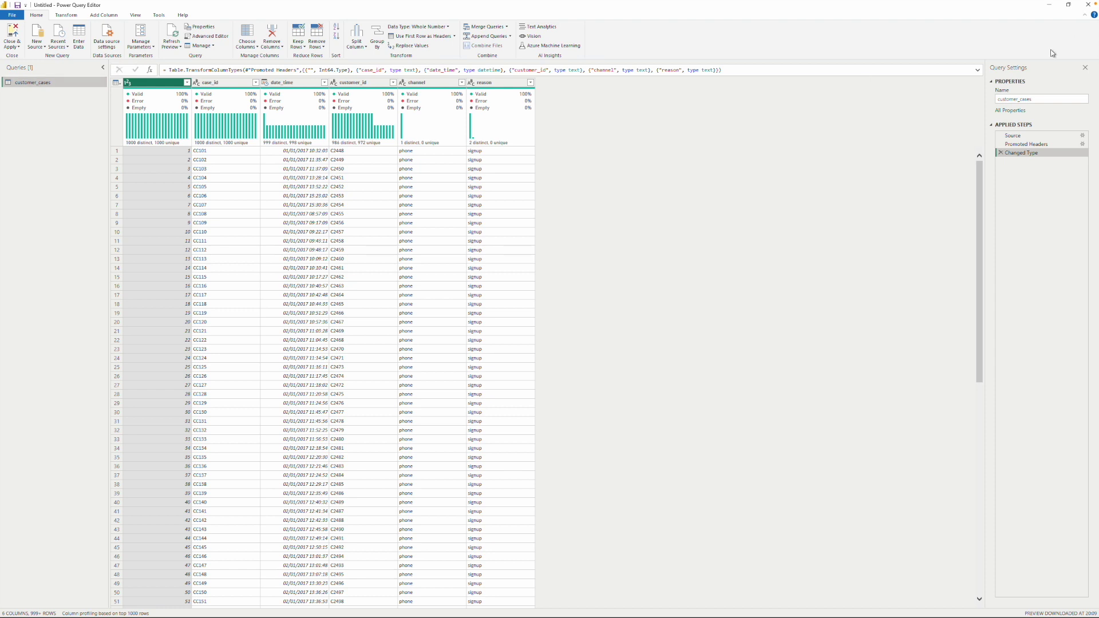
# Close the Power Query Editor and look over the report's options for transforming data
pyautogui.click(1090, 5)
pyautogui.click(235, 59)
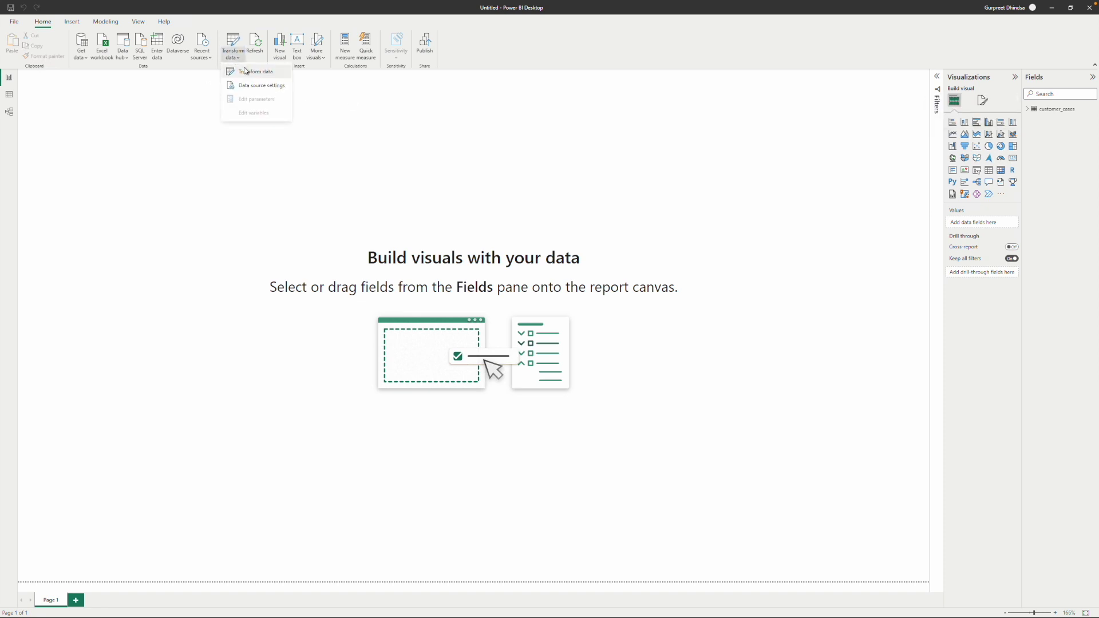
pyautogui.click(98, 75)
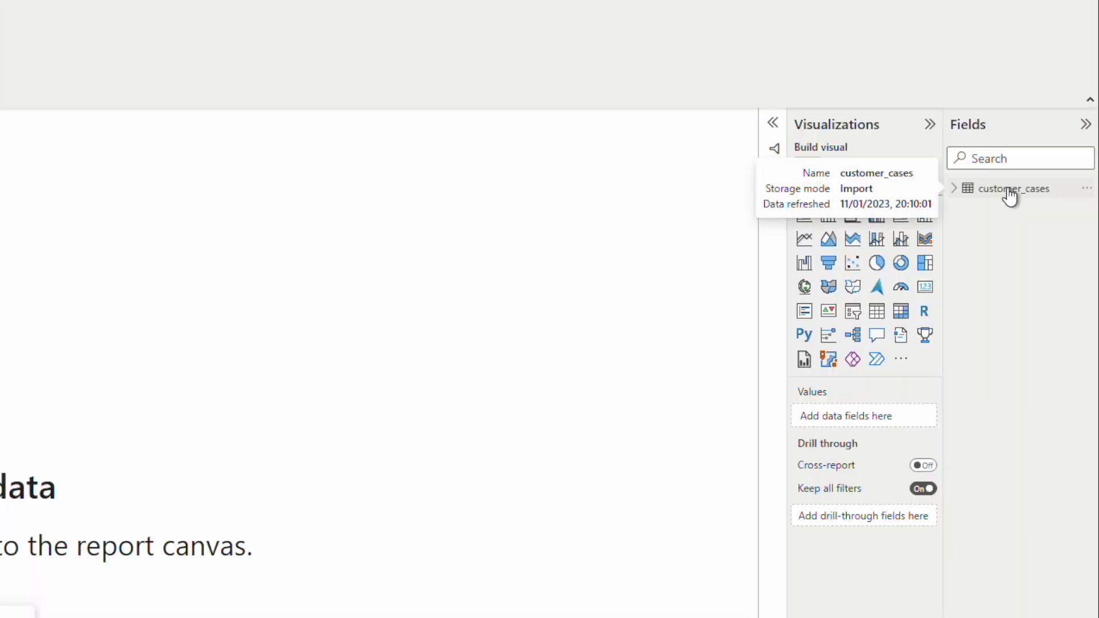
# Delete the customer_cases table from the model
pyautogui.rightClick(1009, 191)
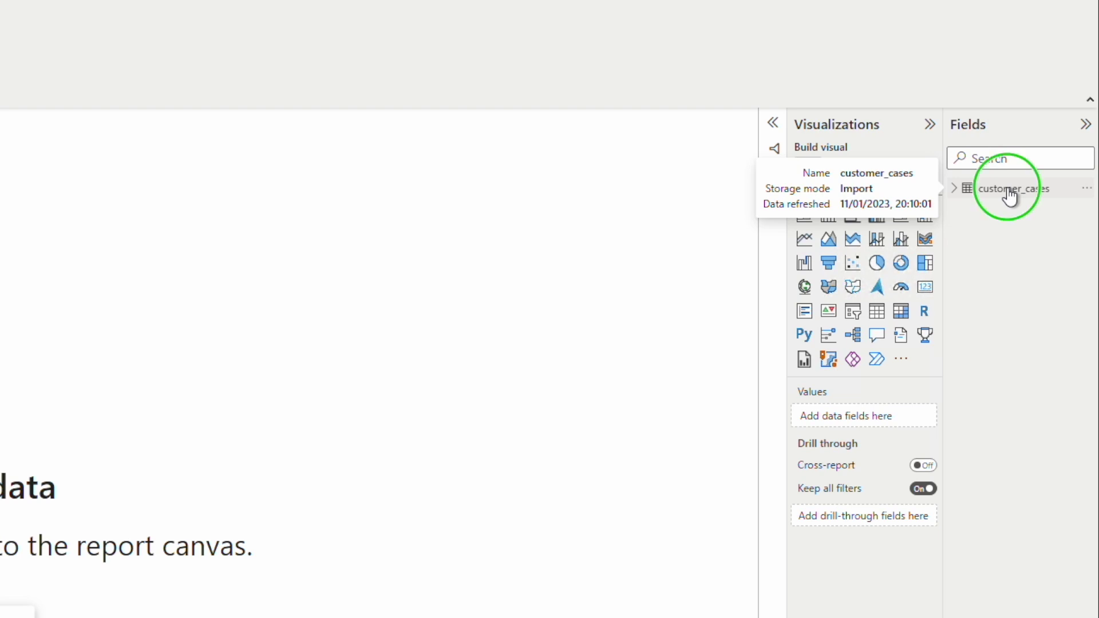
pyautogui.click(913, 367)
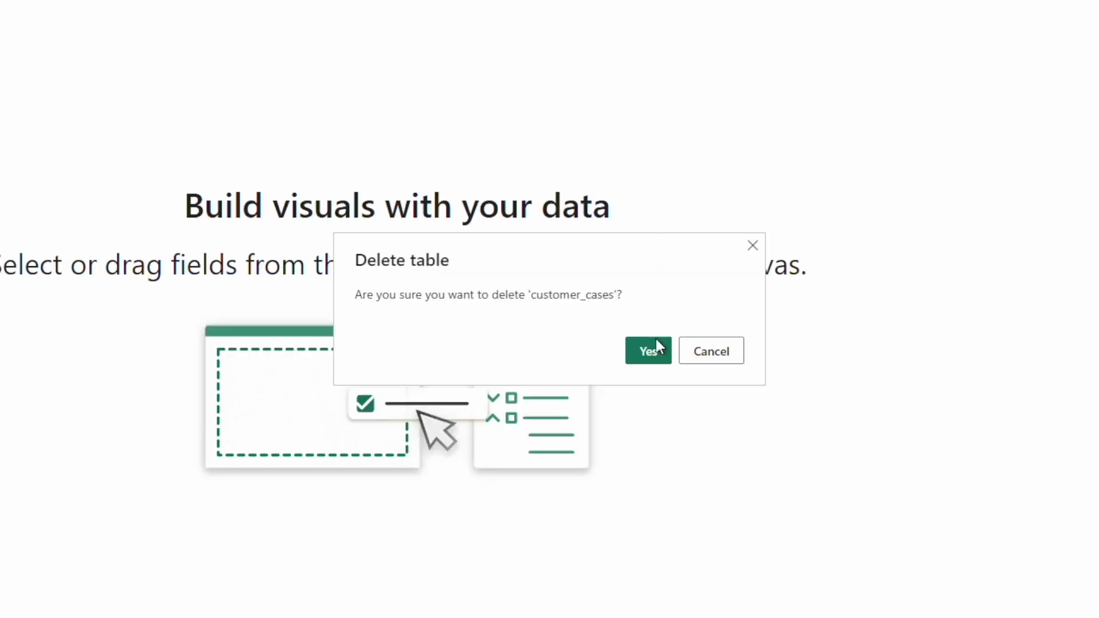
pyautogui.click(659, 348)
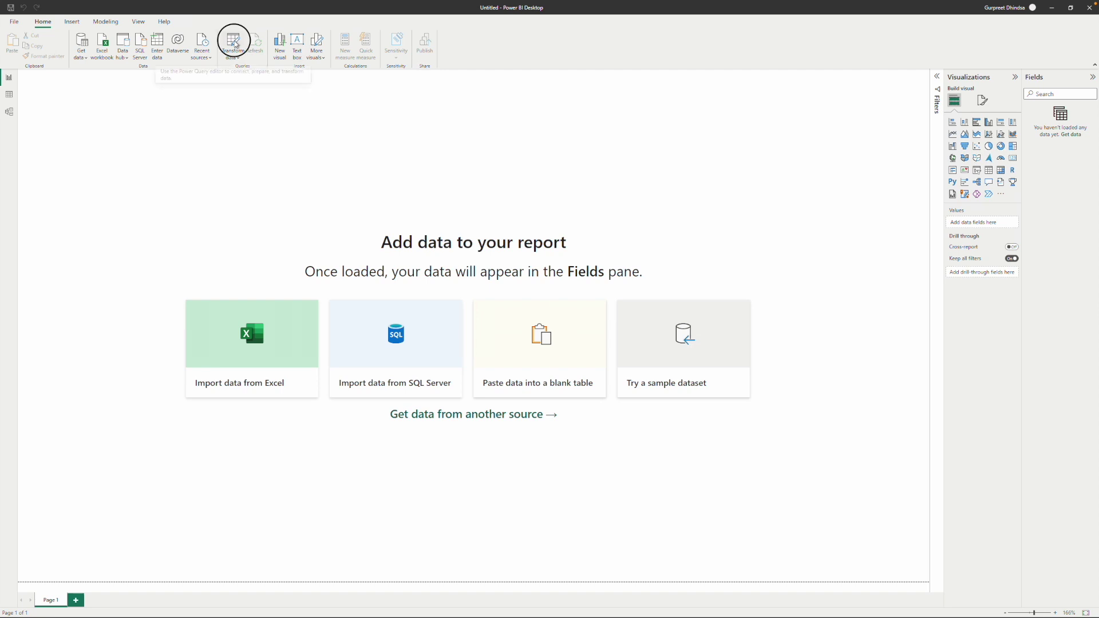
# Open the Power Query Editor from the empty report and review its most common new source types
pyautogui.click(234, 43)
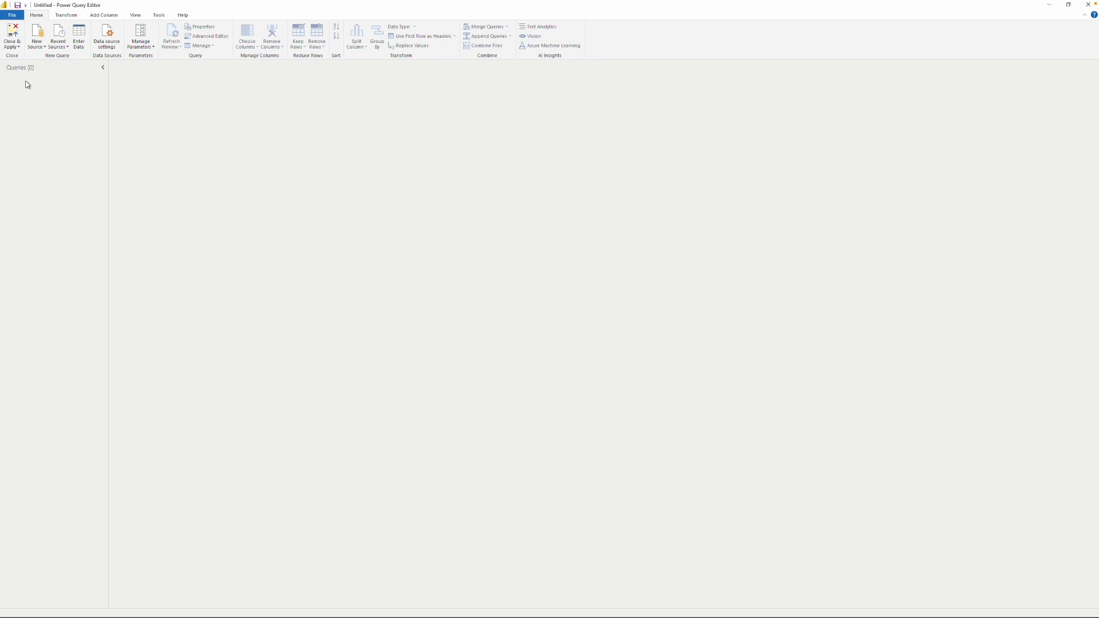
pyautogui.click(37, 44)
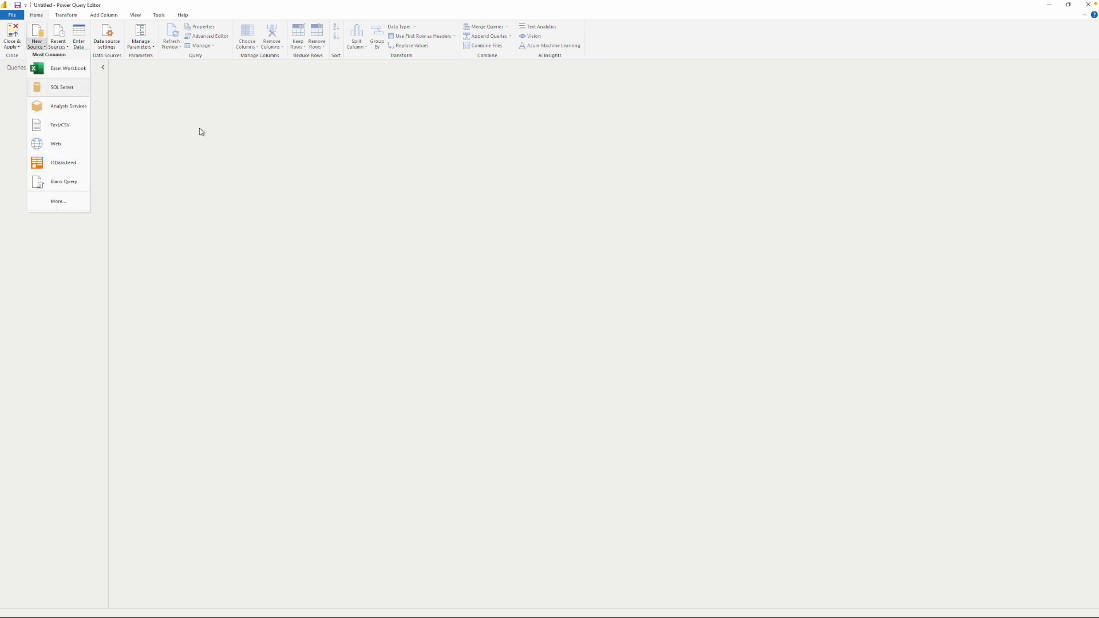
pyautogui.click(274, 124)
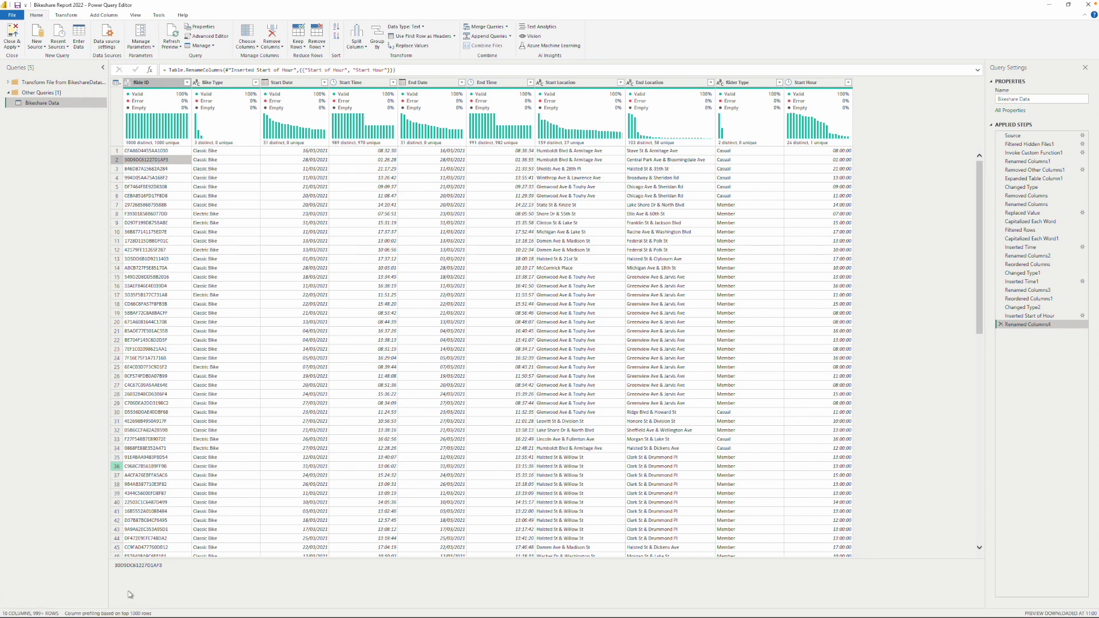
# Select the Ride ID column in the Bikeshare Data query to view its statistics and value distribution
pyautogui.click(143, 83)
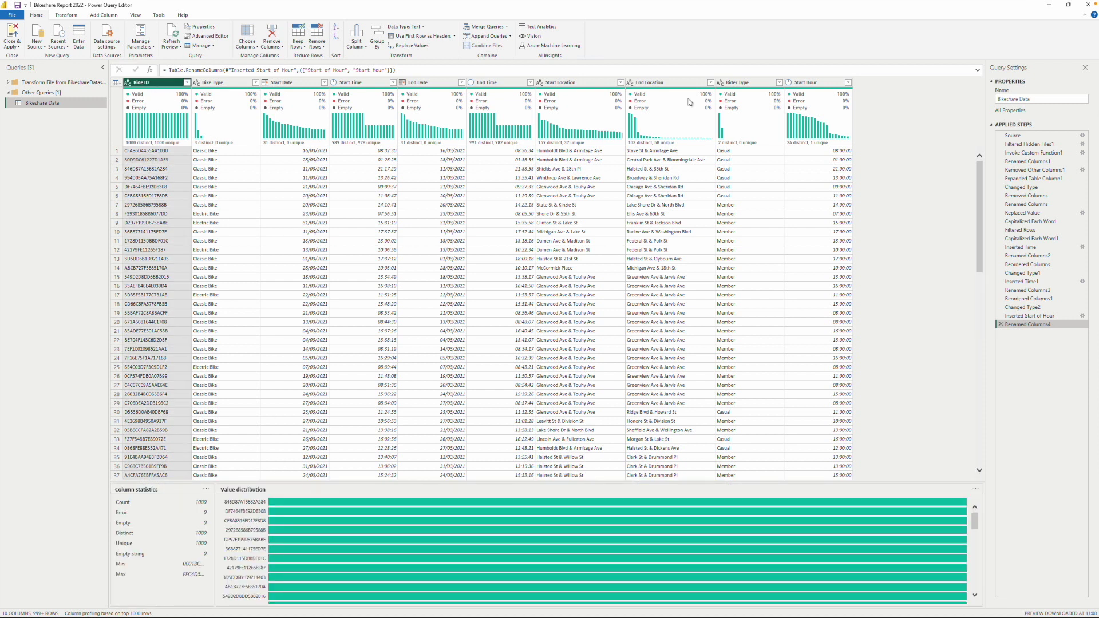
pyautogui.moveTo(717, 94)
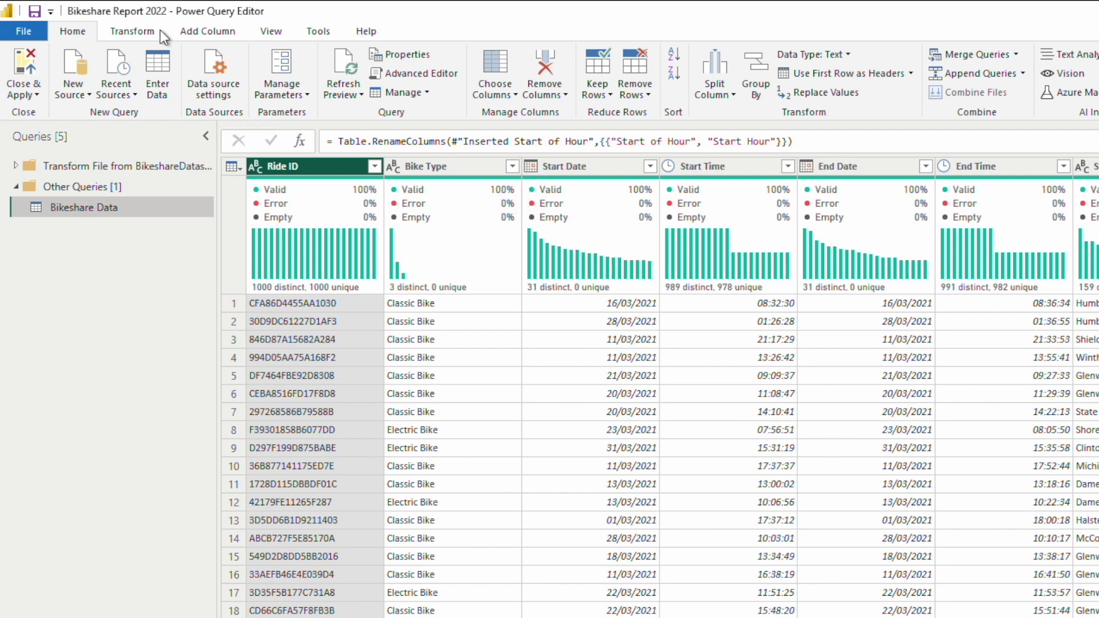
# Review the Power Query Editor's command groups for transforming data, adding columns, view settings and diagnostic tools
pyautogui.click(129, 31)
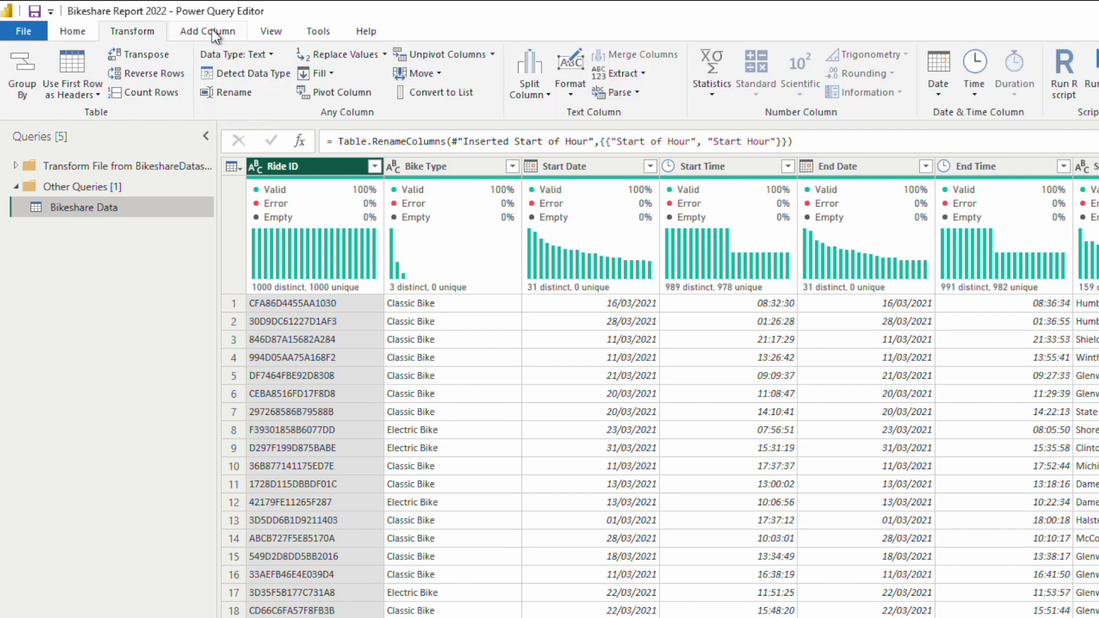
pyautogui.click(210, 28)
pyautogui.click(277, 29)
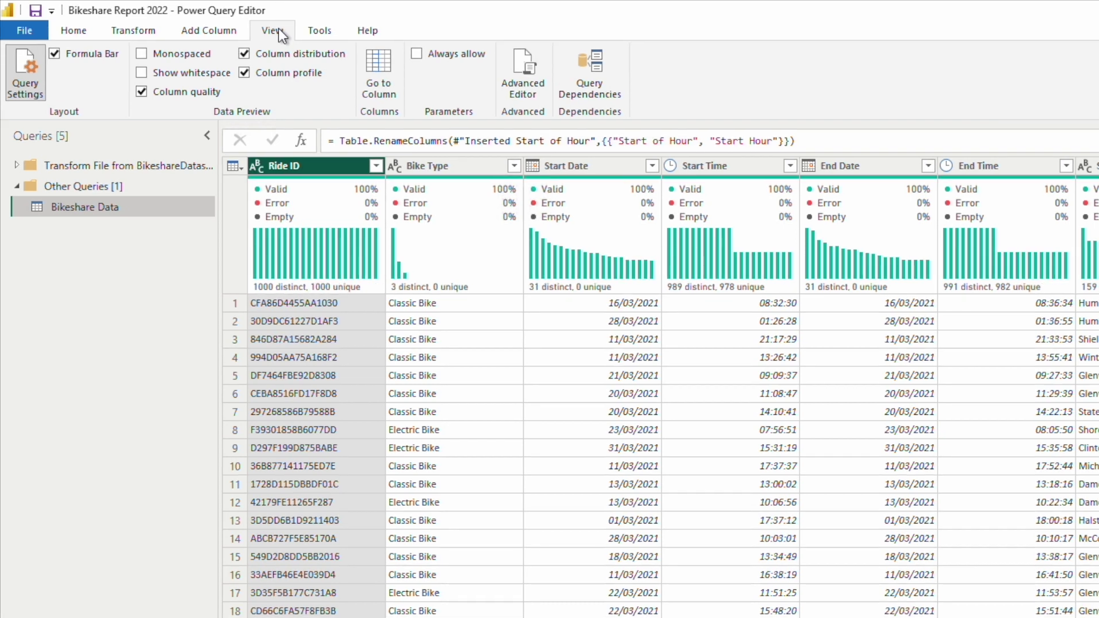
pyautogui.click(84, 30)
pyautogui.click(140, 30)
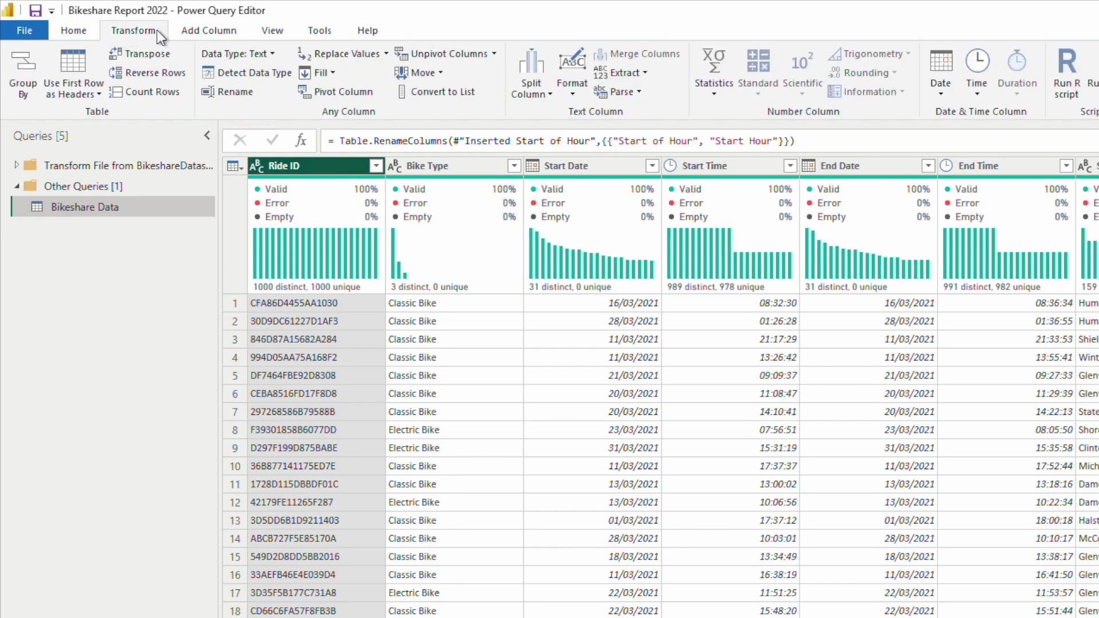
pyautogui.click(197, 29)
pyautogui.click(262, 29)
pyautogui.click(324, 31)
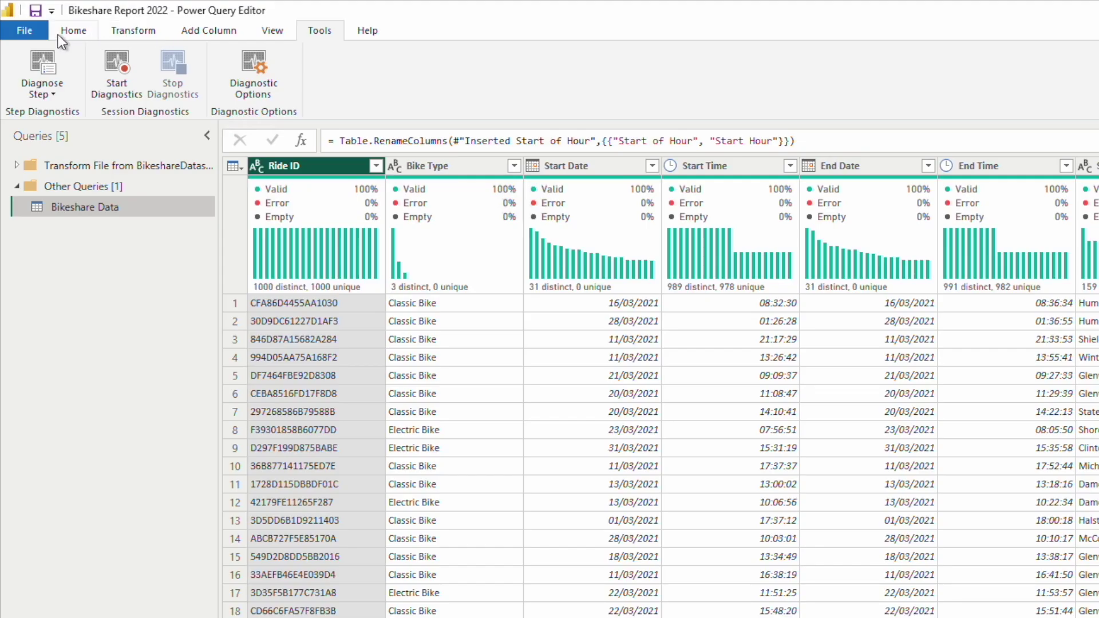
pyautogui.click(126, 33)
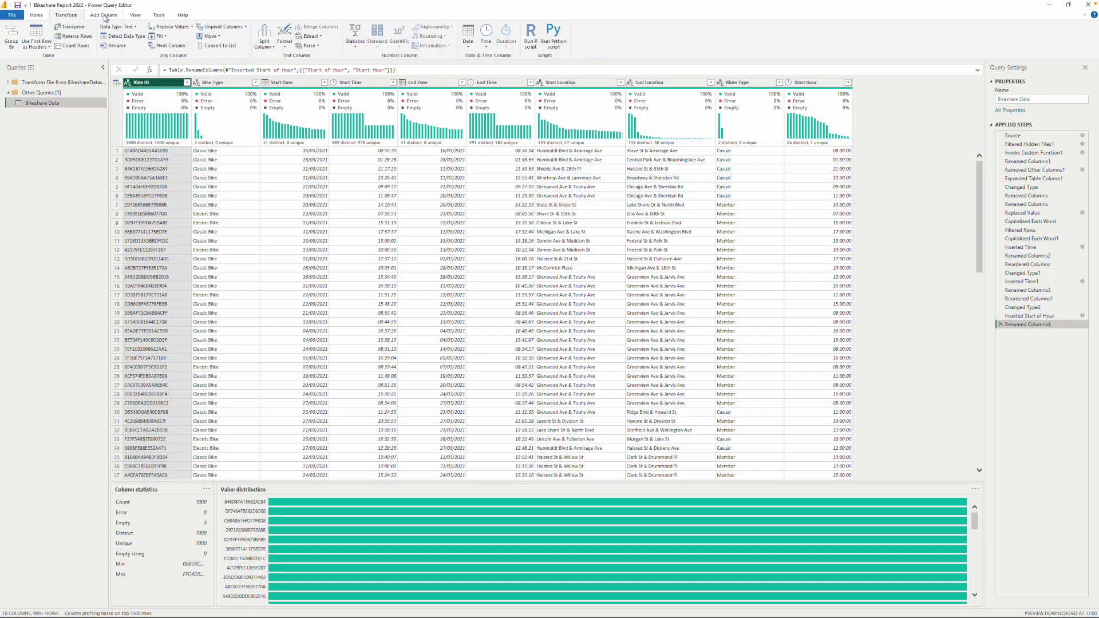
# Toggle the ribbon between full and minimized, leave it minimized, and temporarily display its Home commands
pyautogui.click(1086, 17)
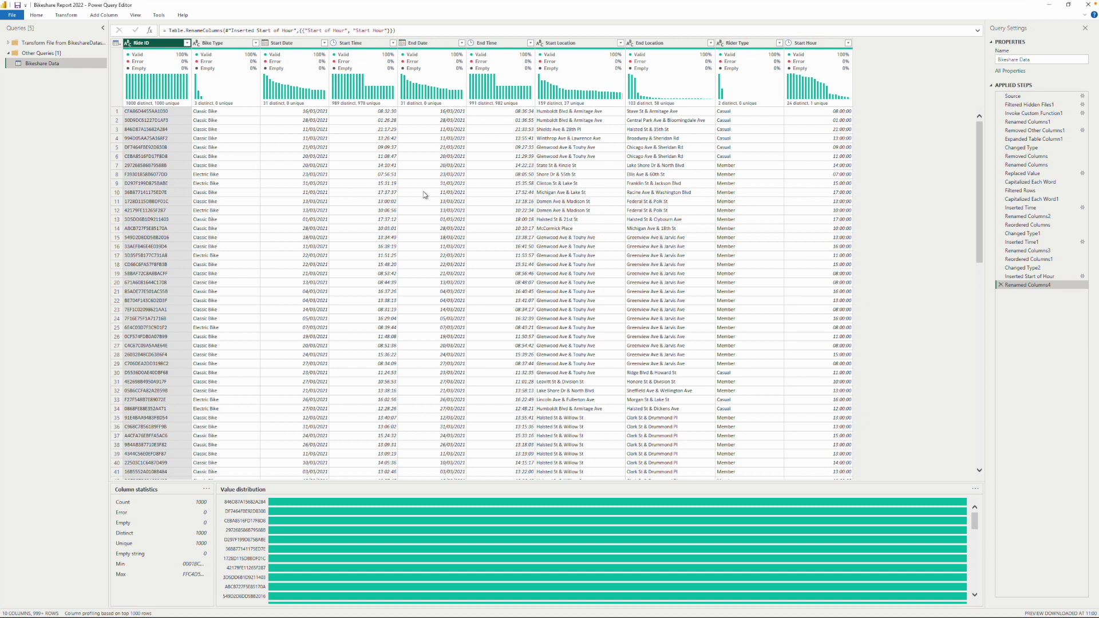
pyautogui.click(1085, 16)
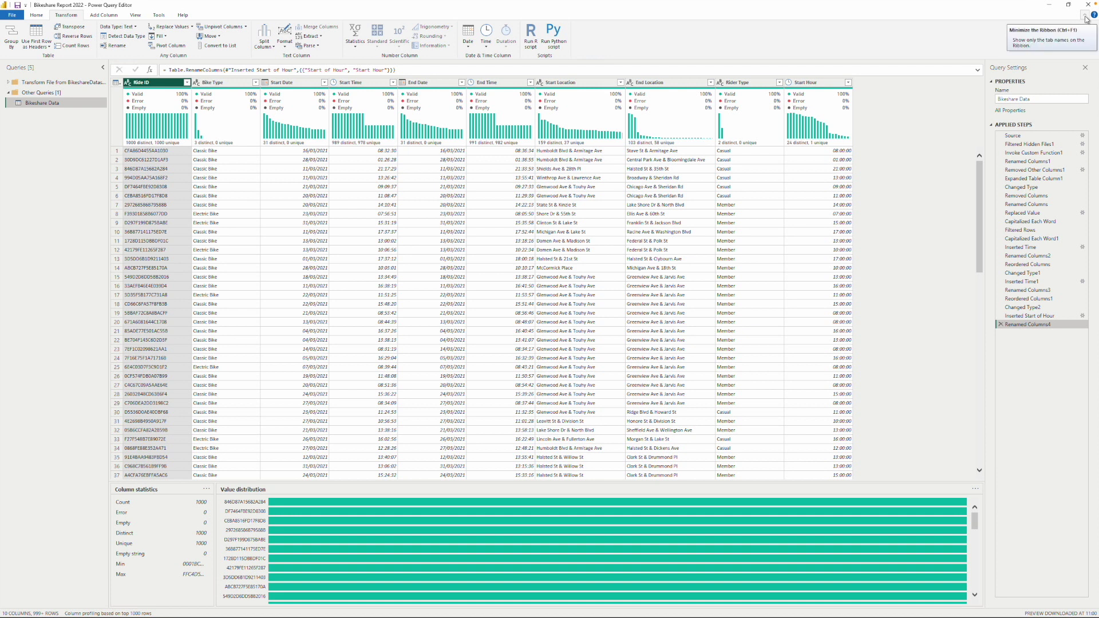
pyautogui.click(1086, 17)
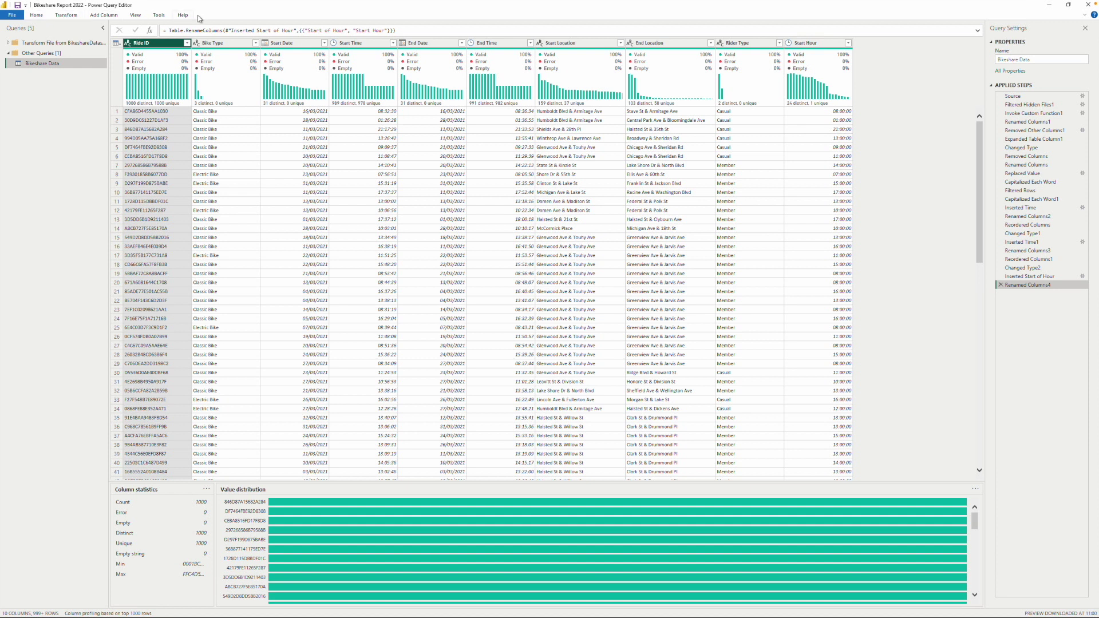
pyautogui.click(37, 16)
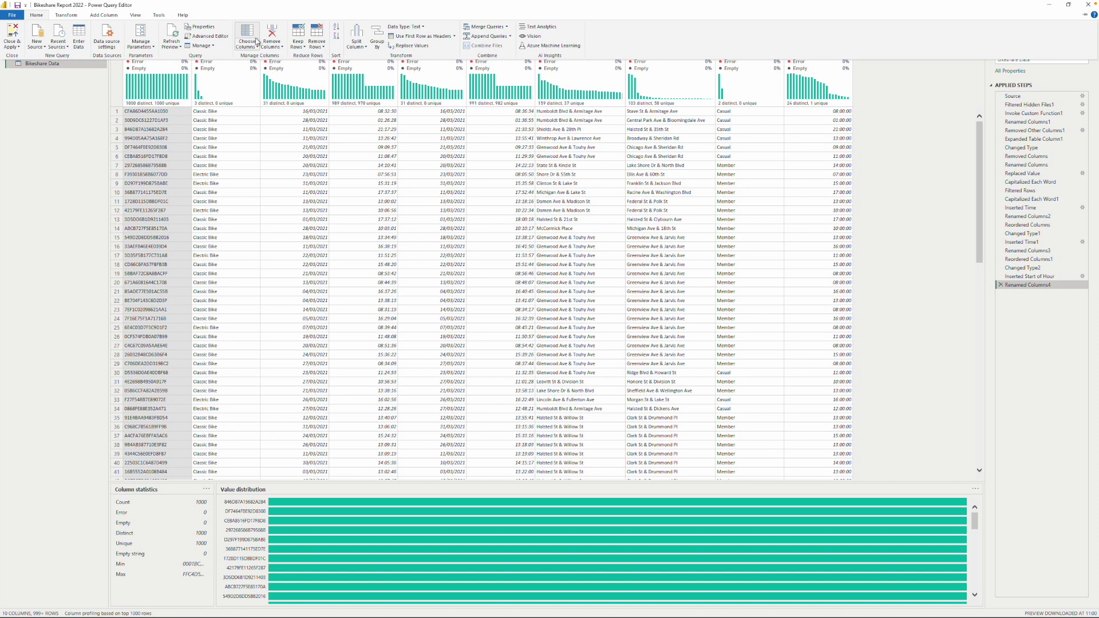
pyautogui.click(39, 17)
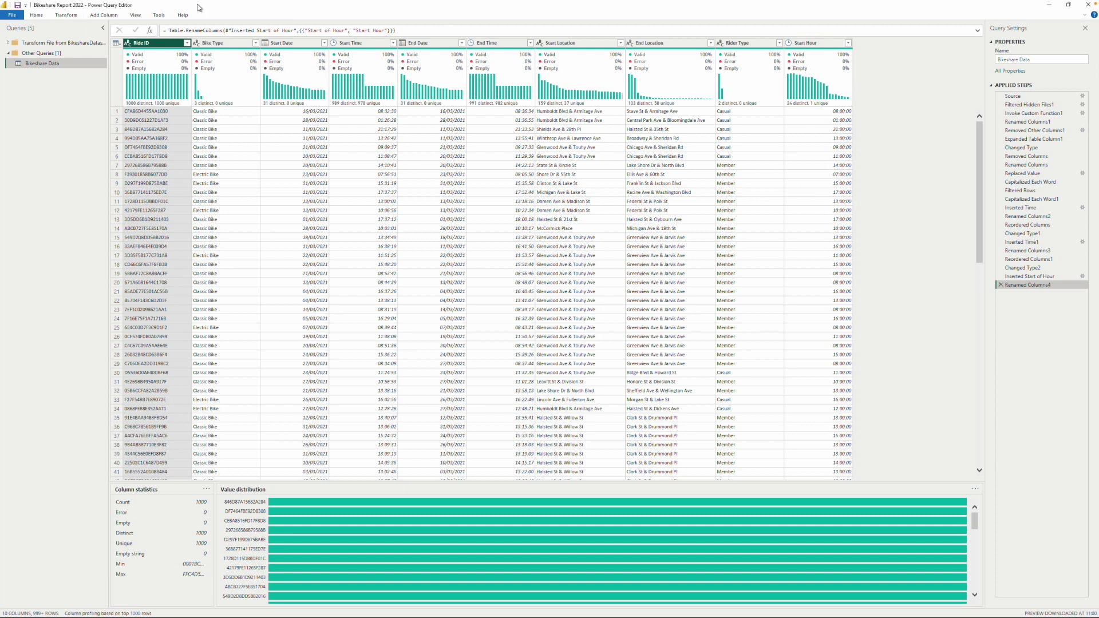
# Restore, minimize and again restore the full ribbon using the Quick Access Toolbar's customization options
pyautogui.click(26, 7)
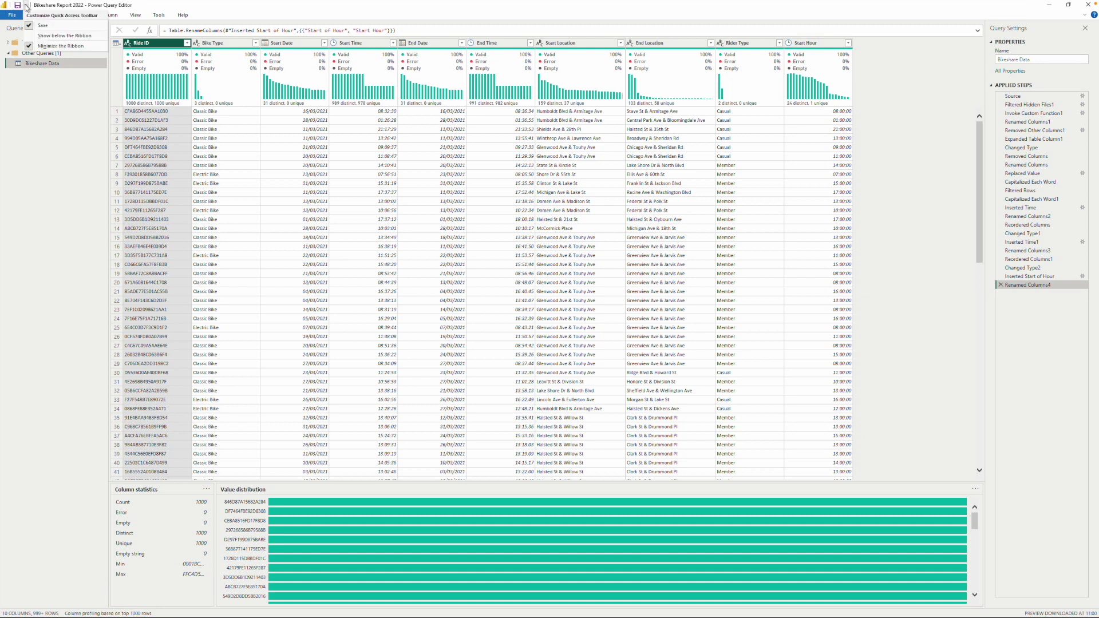
pyautogui.click(50, 46)
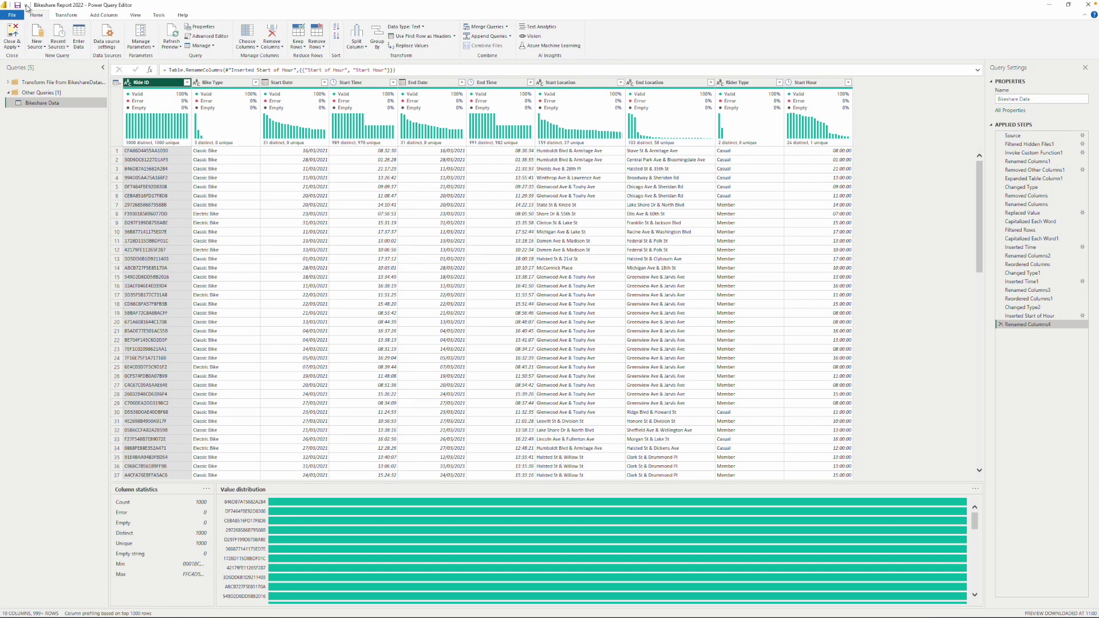
pyautogui.click(26, 7)
pyautogui.click(48, 48)
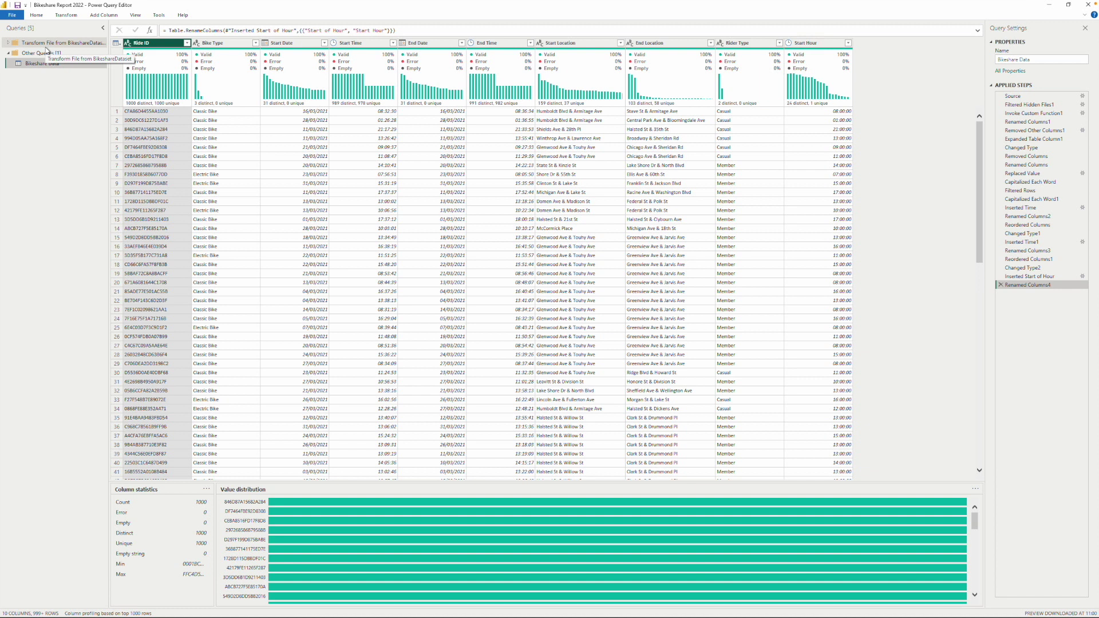
pyautogui.click(26, 6)
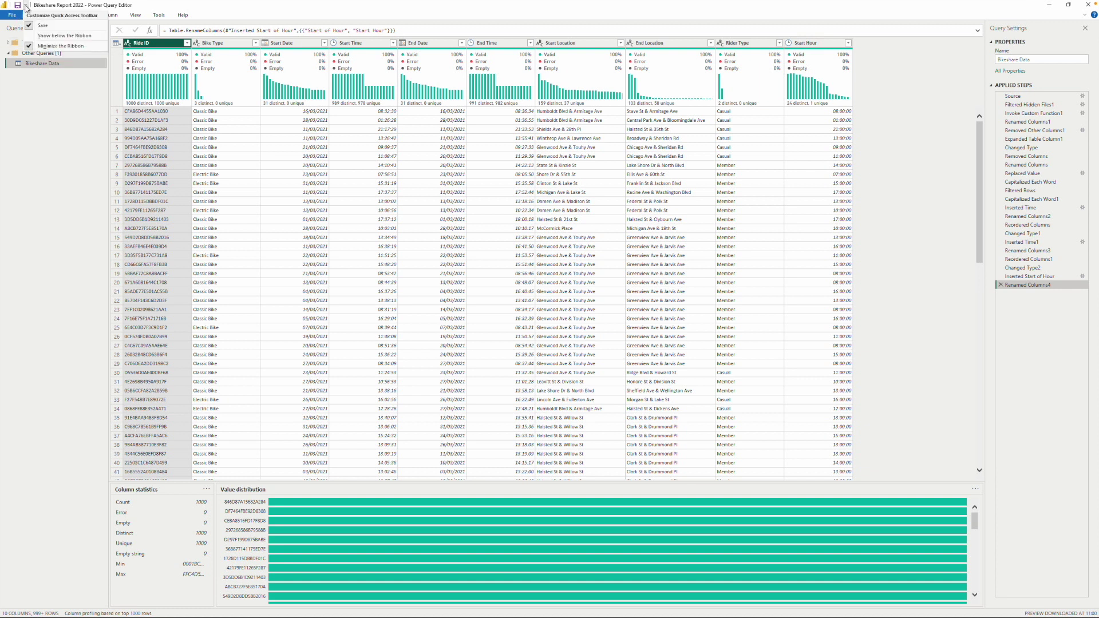
pyautogui.click(49, 47)
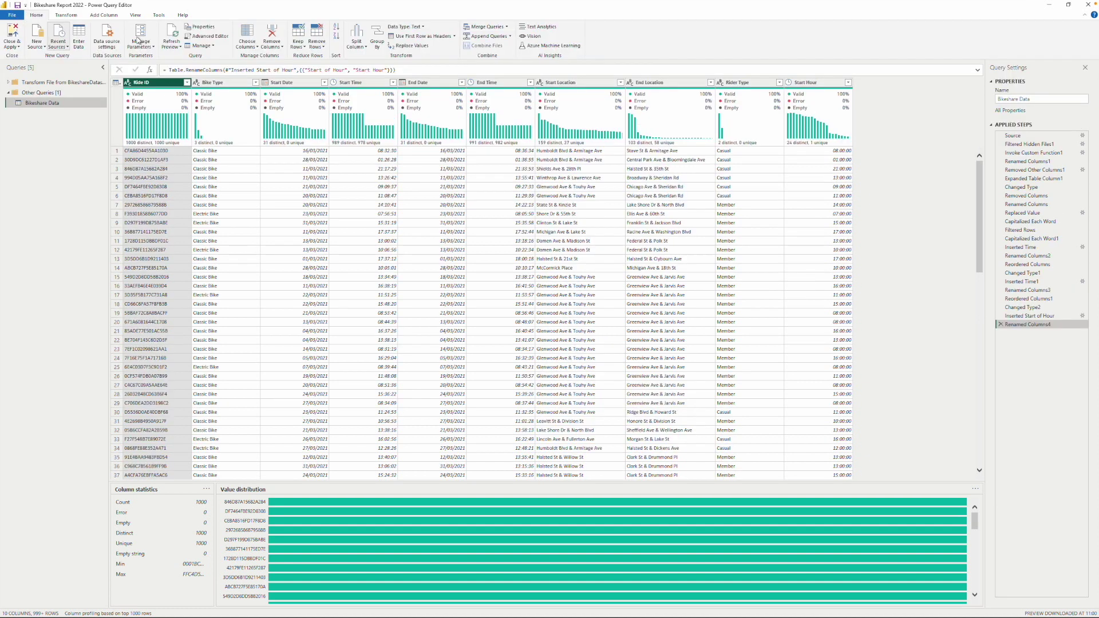
# Minimize the ribbon and restore it to full size using the ribbon's own context options
pyautogui.rightClick(162, 16)
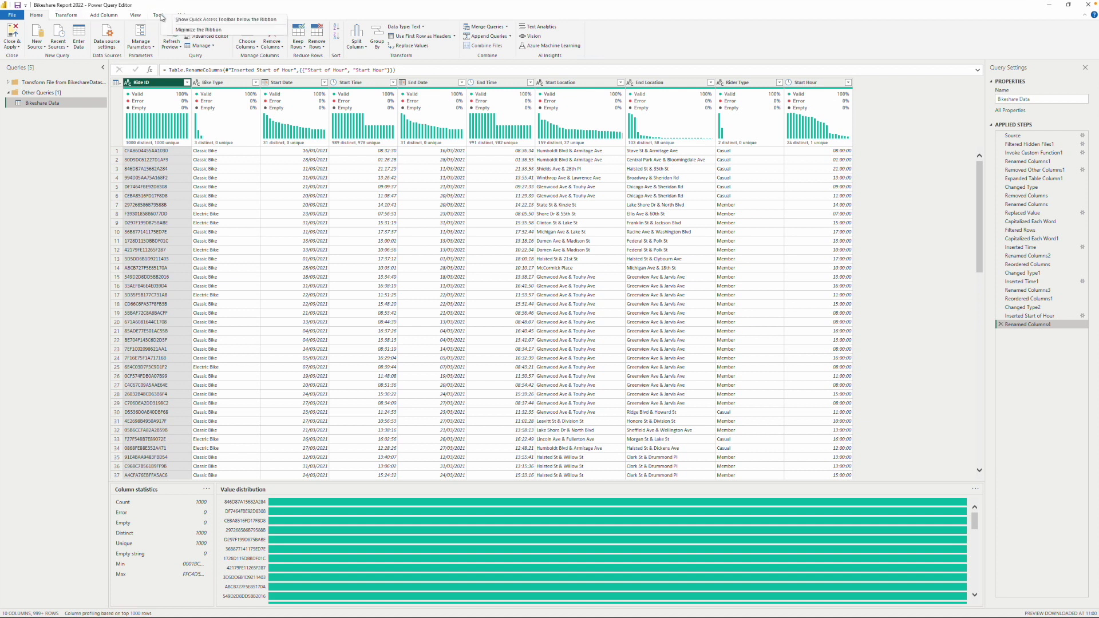
pyautogui.click(189, 30)
pyautogui.rightClick(162, 17)
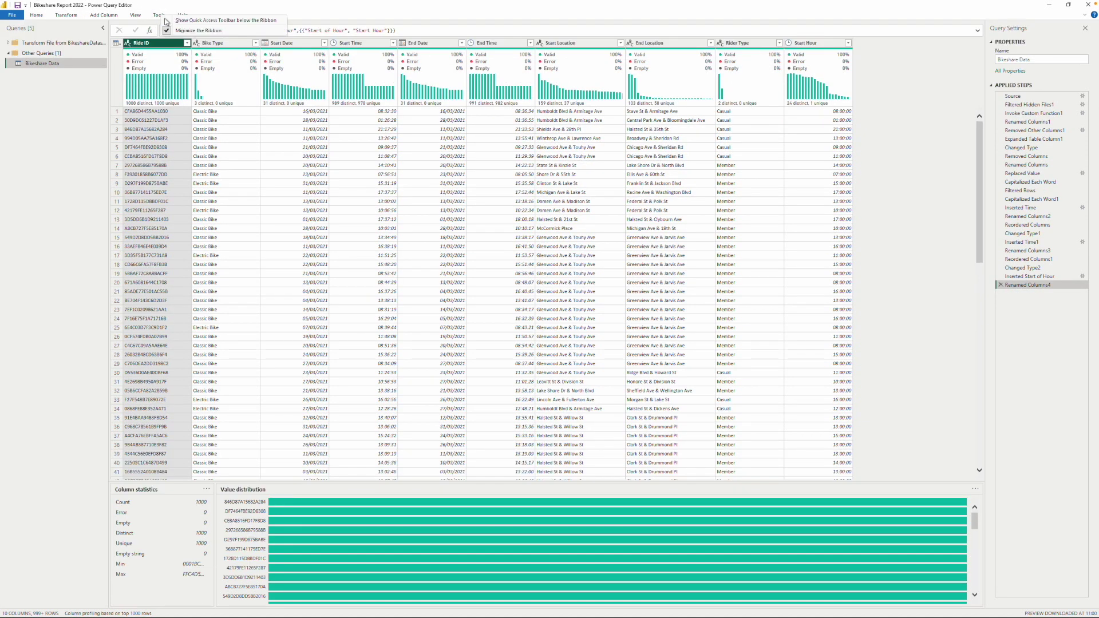
pyautogui.click(182, 34)
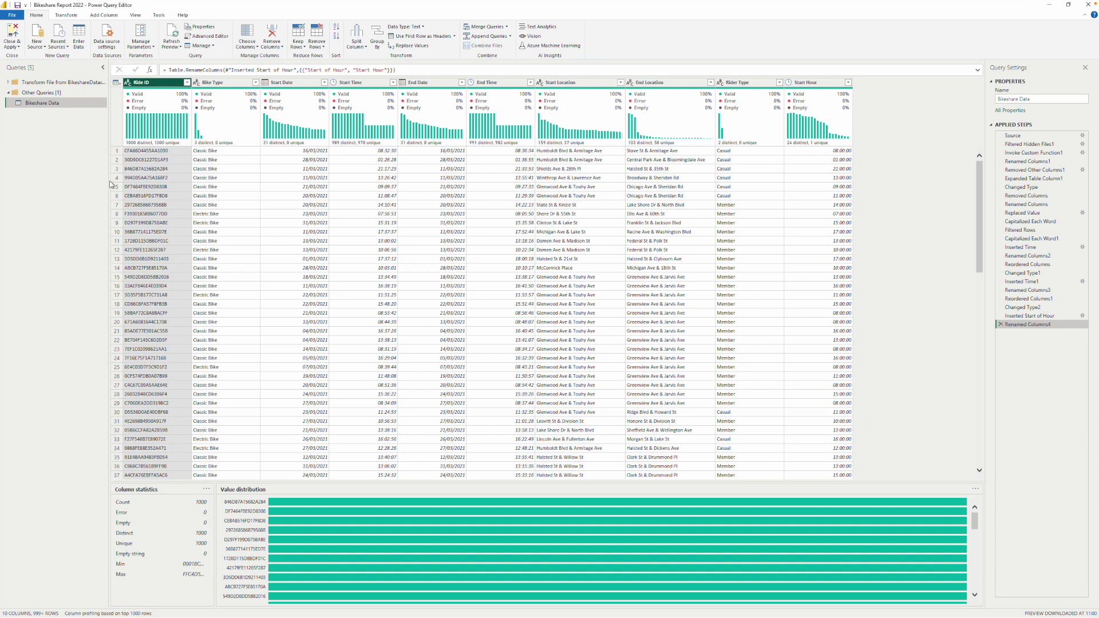
# Review the commands available for the Bikeshare Data query and for the empty area of the Queries list
pyautogui.rightClick(49, 103)
pyautogui.click(30, 127)
pyautogui.rightClick(27, 123)
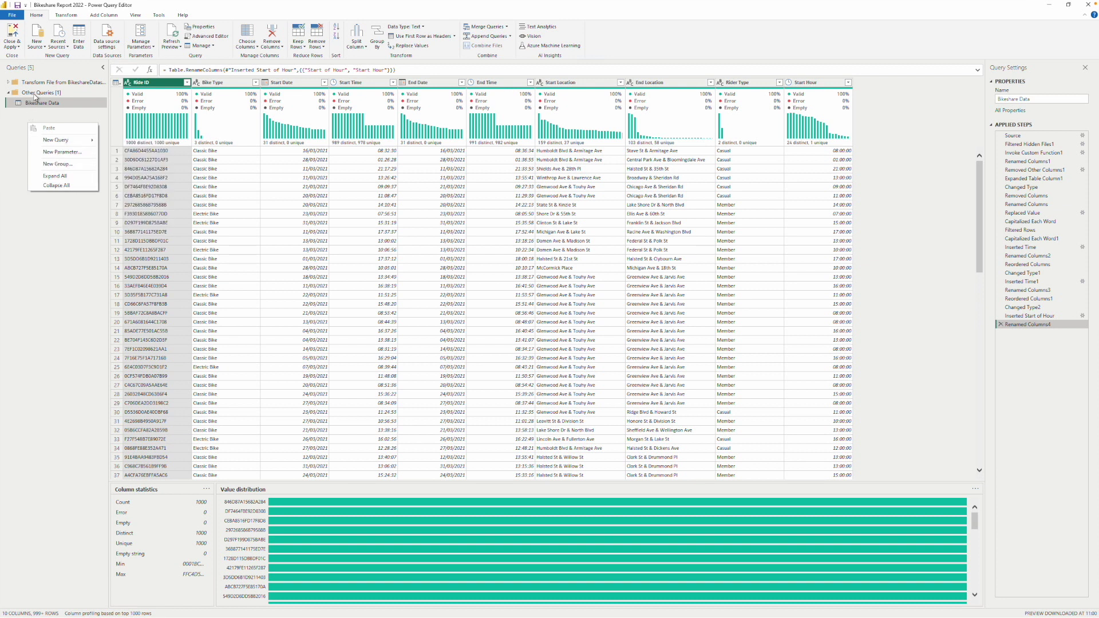
pyautogui.click(18, 173)
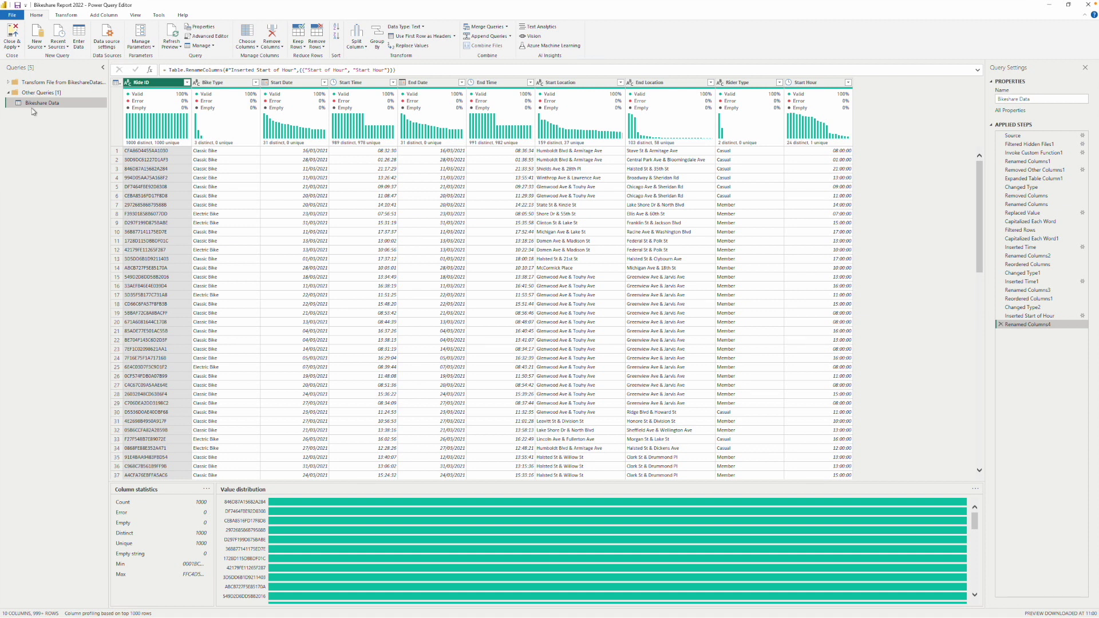
pyautogui.rightClick(37, 103)
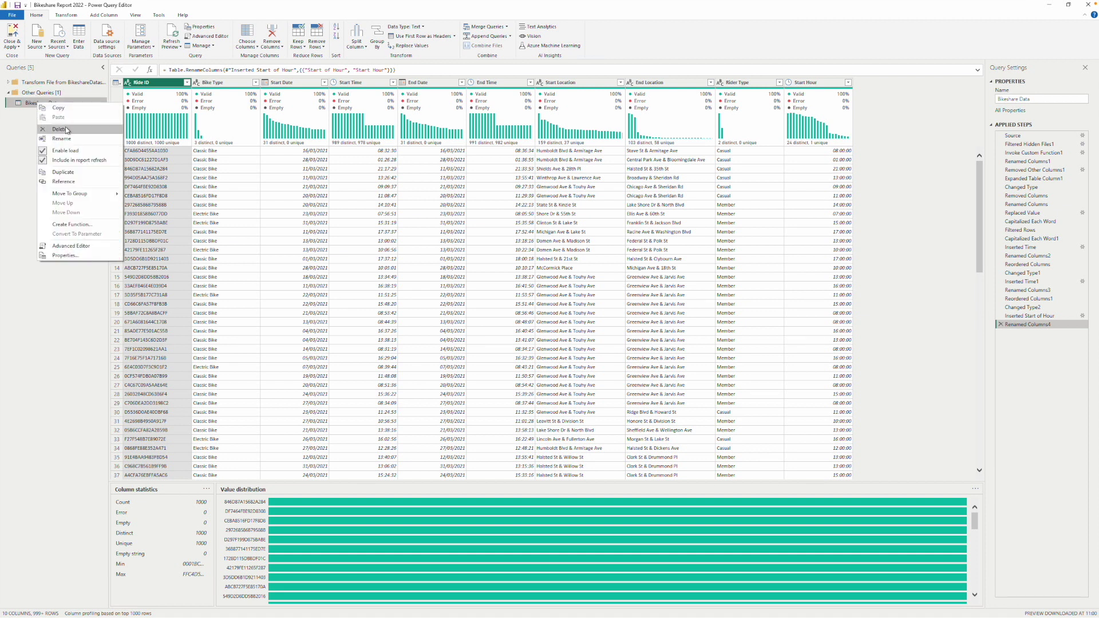
pyautogui.click(68, 274)
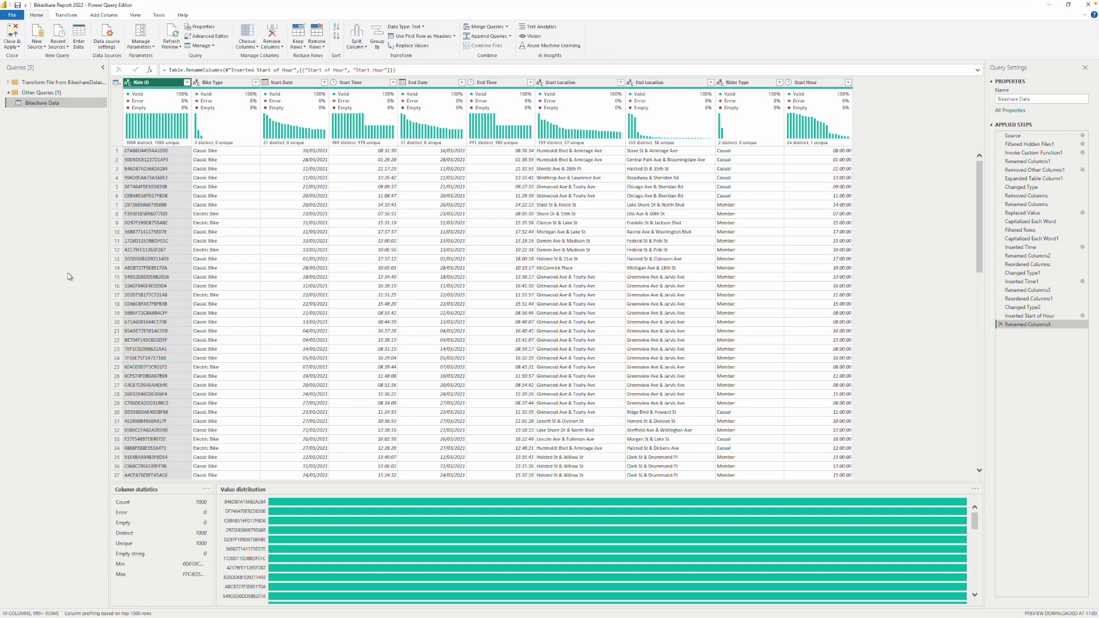
pyautogui.rightClick(45, 108)
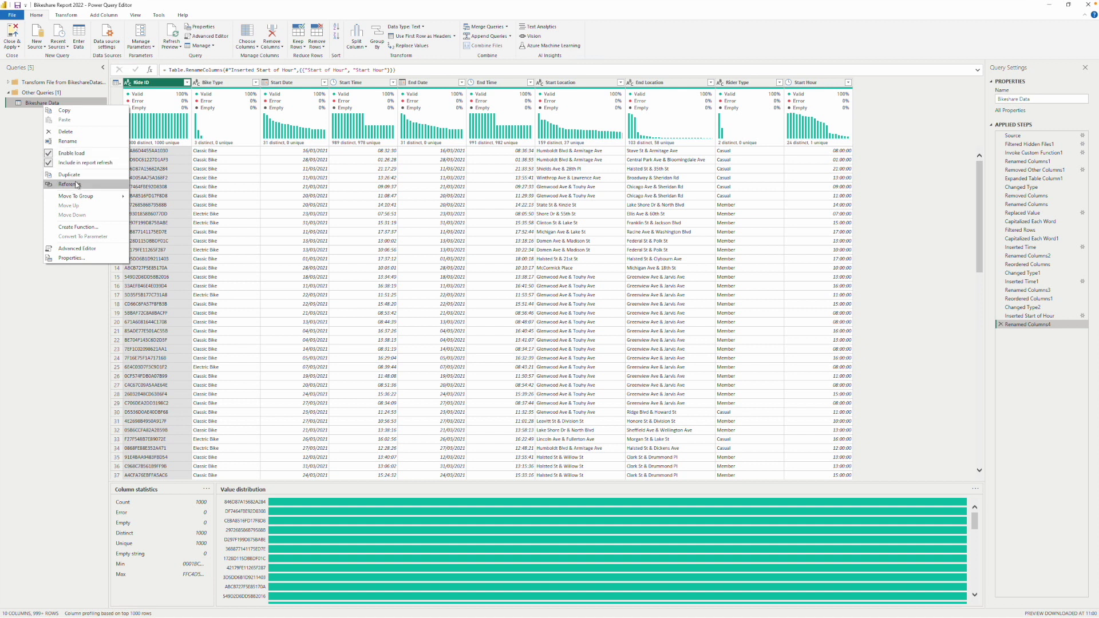
pyautogui.click(70, 280)
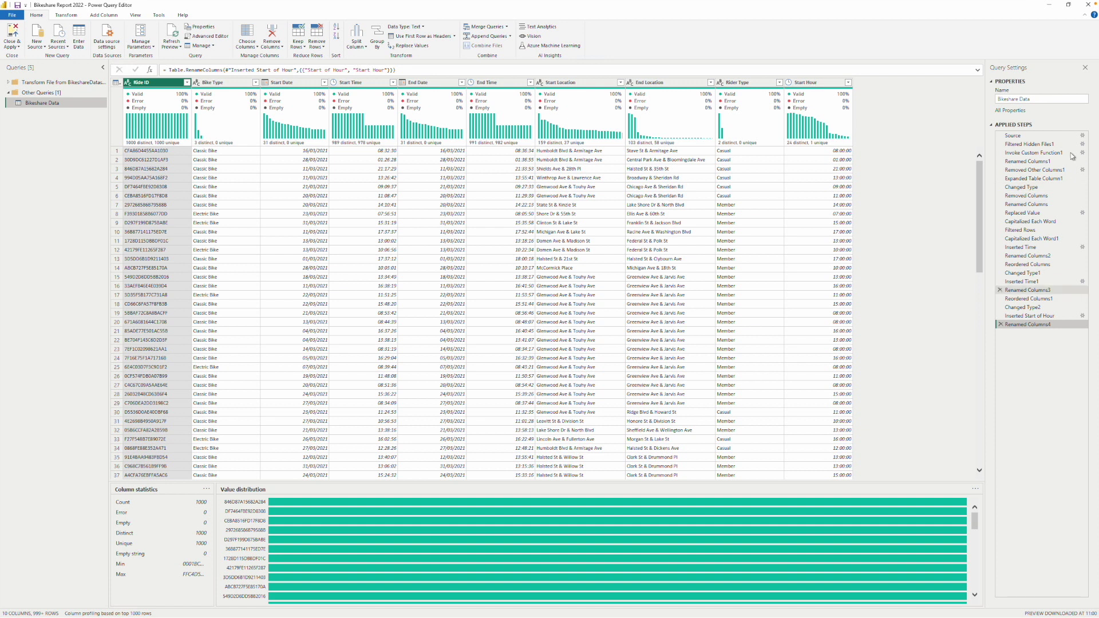
# Open the Bikeshare Data query's name for editing in Query Settings and leave the field without changing it
pyautogui.click(1033, 99)
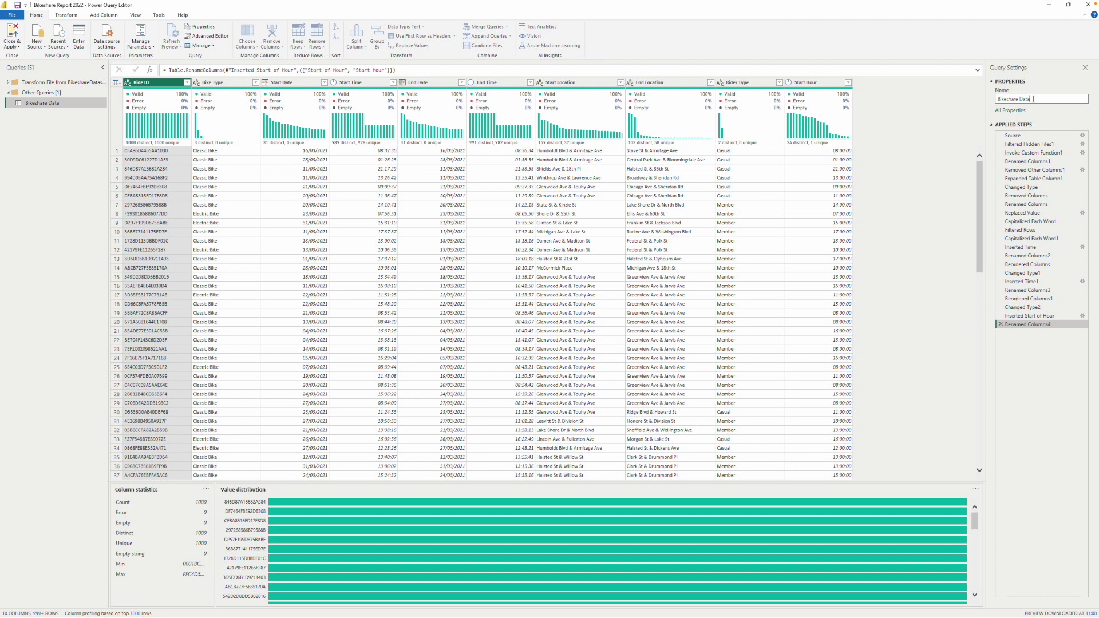
pyautogui.click(1020, 98)
pyautogui.click(1044, 90)
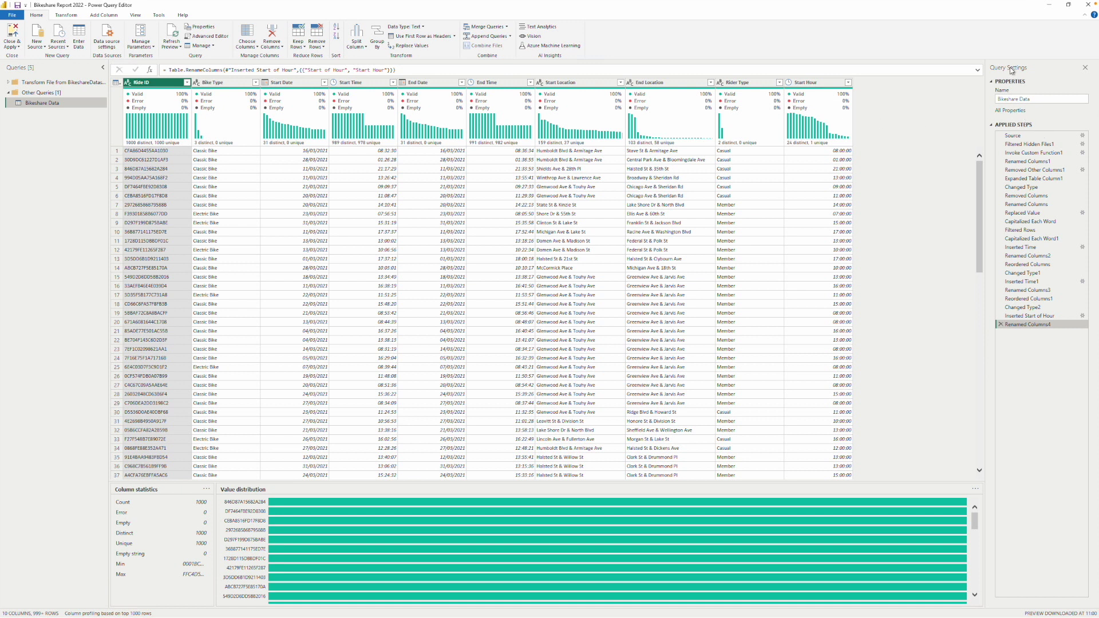
# Hide and restore the Query Settings pane, and collapse and re-expand the Queries pane
pyautogui.click(1085, 68)
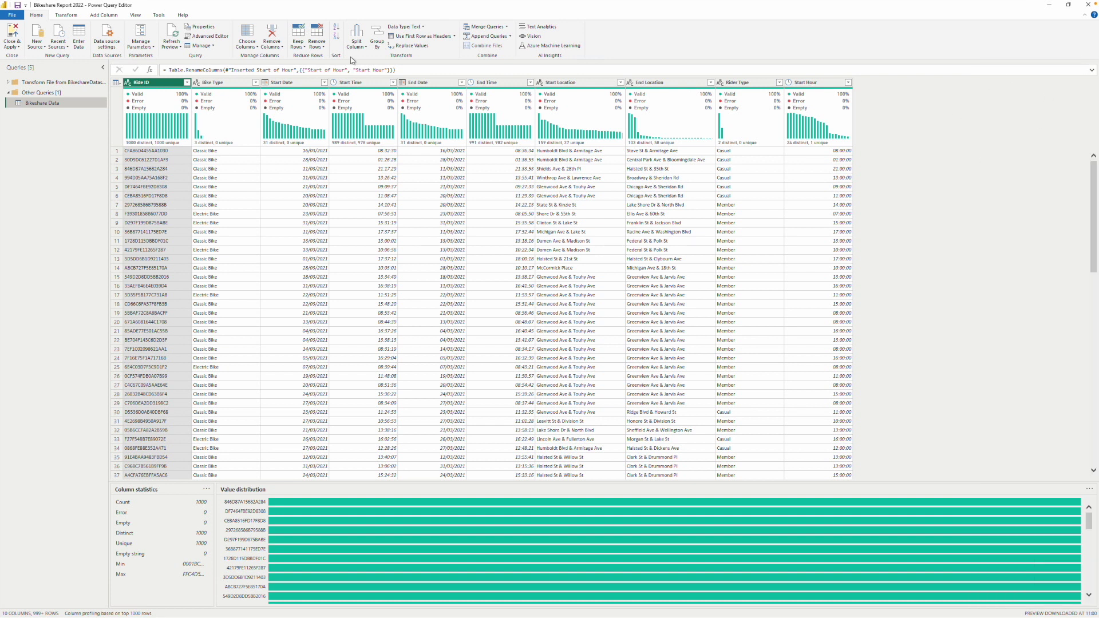
pyautogui.click(135, 15)
pyautogui.click(13, 37)
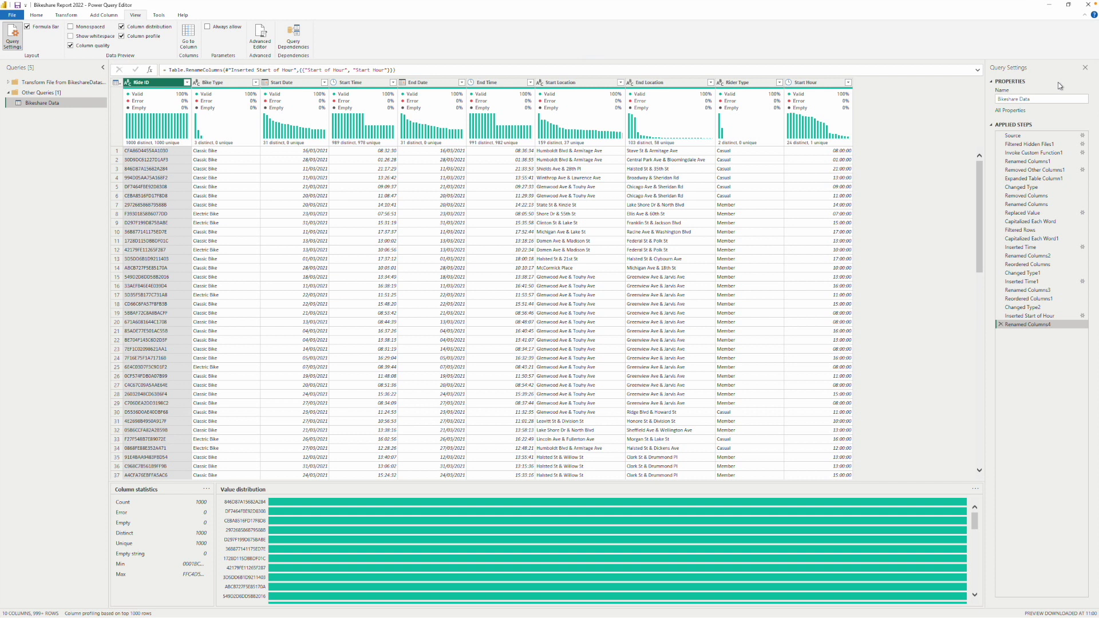
pyautogui.click(104, 69)
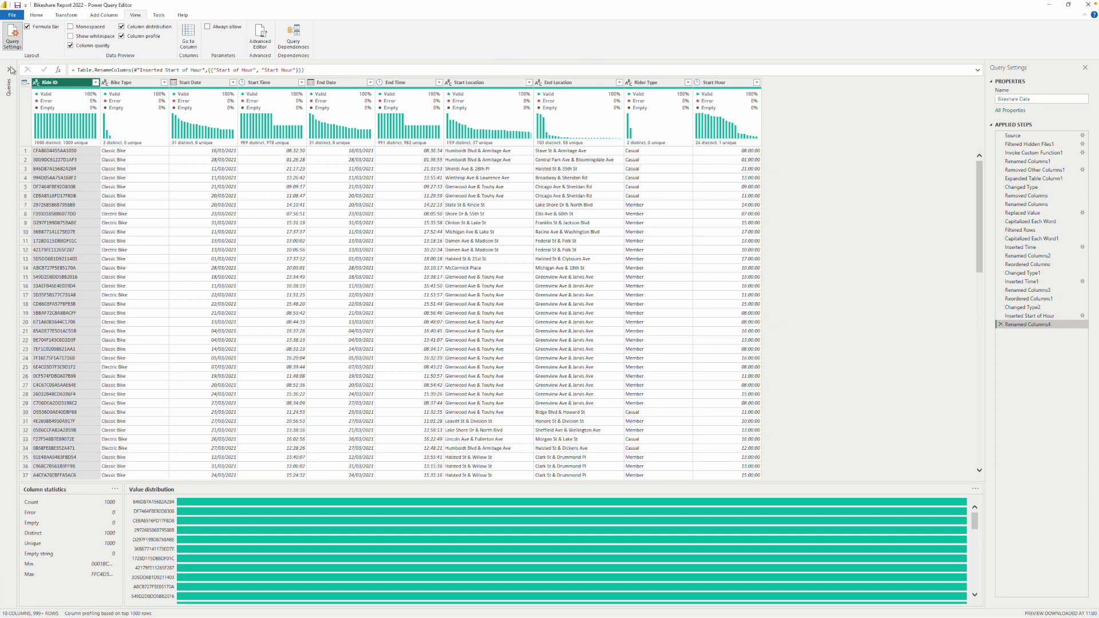
pyautogui.click(9, 71)
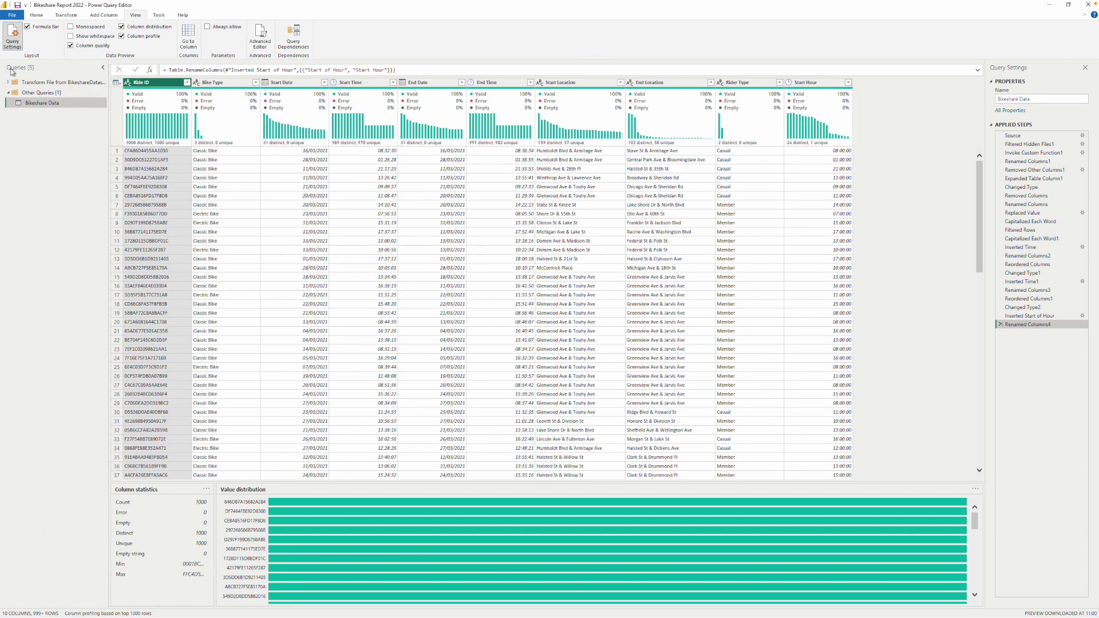
pyautogui.click(101, 69)
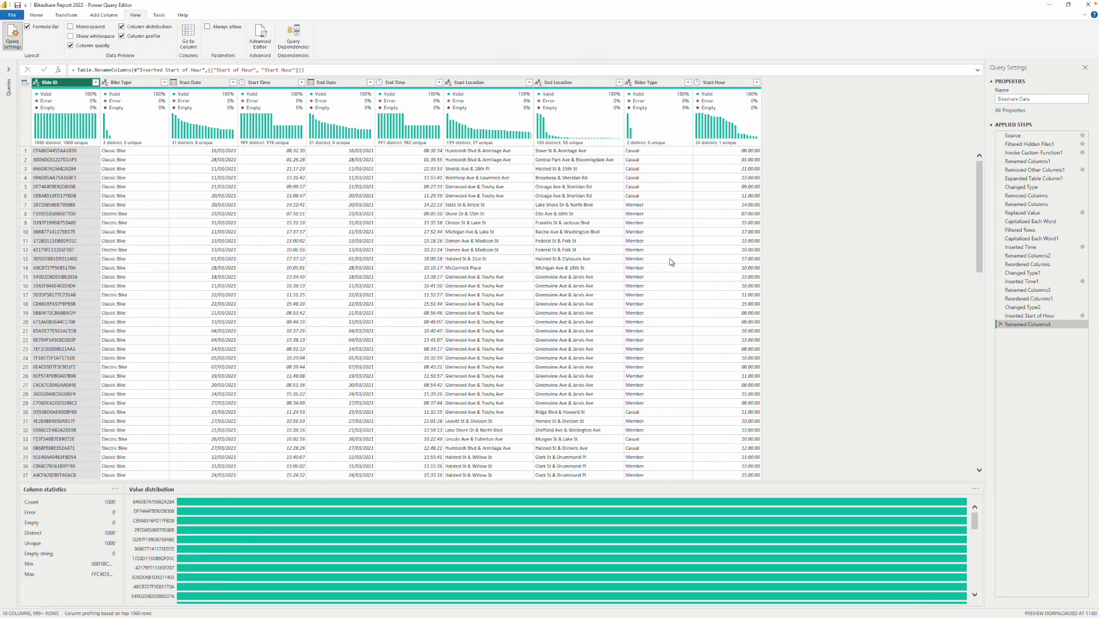
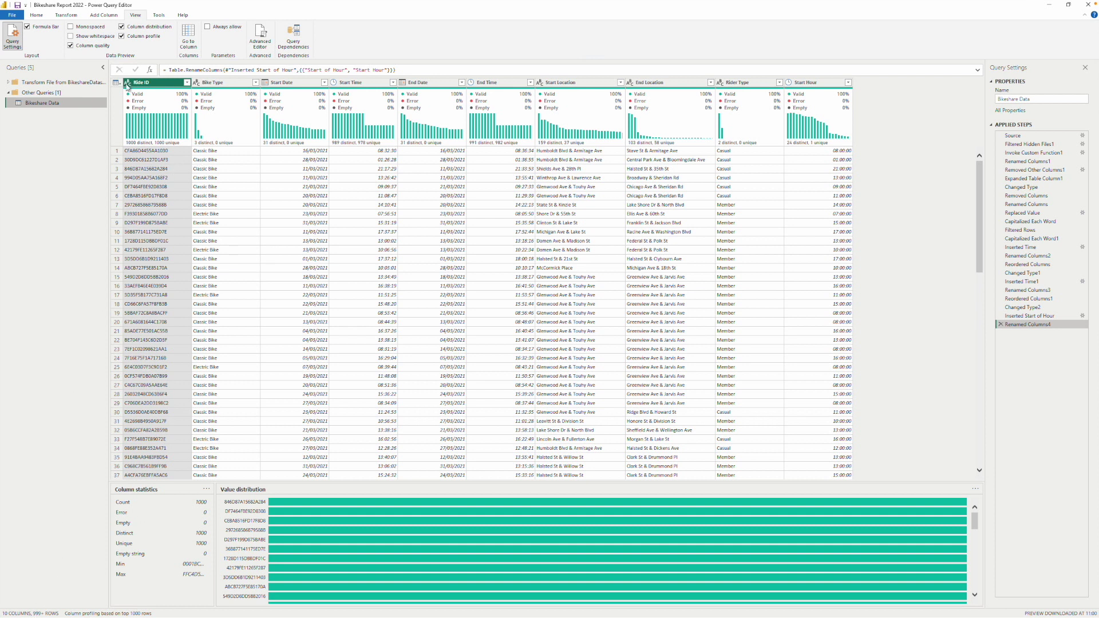
# Preview individual cell values in the first rows of the Ride ID and Bike Type columns
pyautogui.moveTo(152, 138)
pyautogui.click(169, 153)
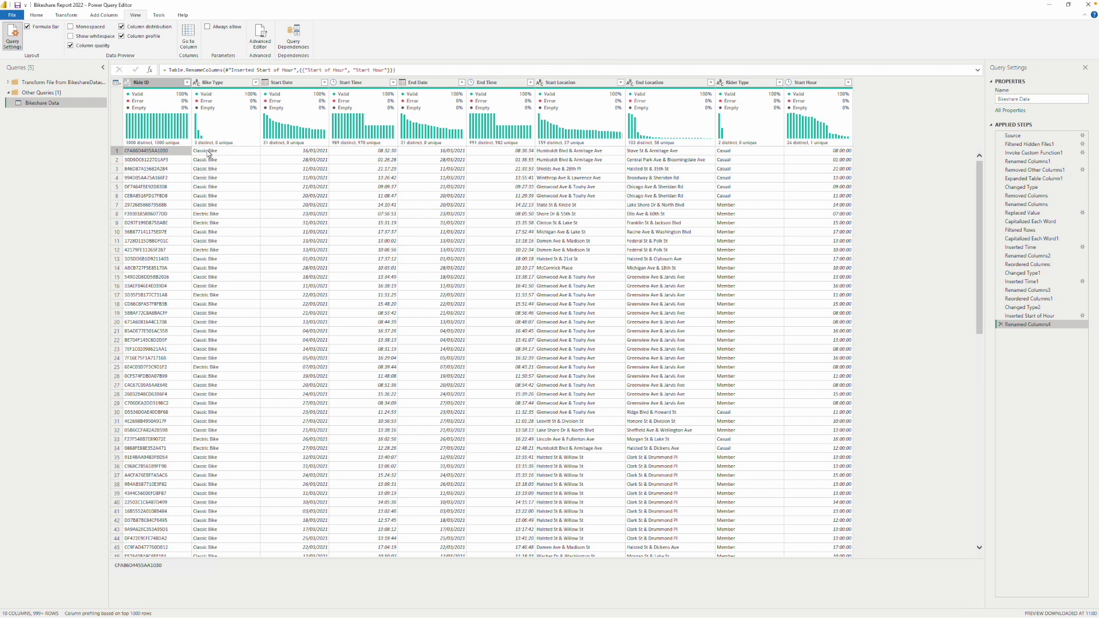
pyautogui.click(212, 152)
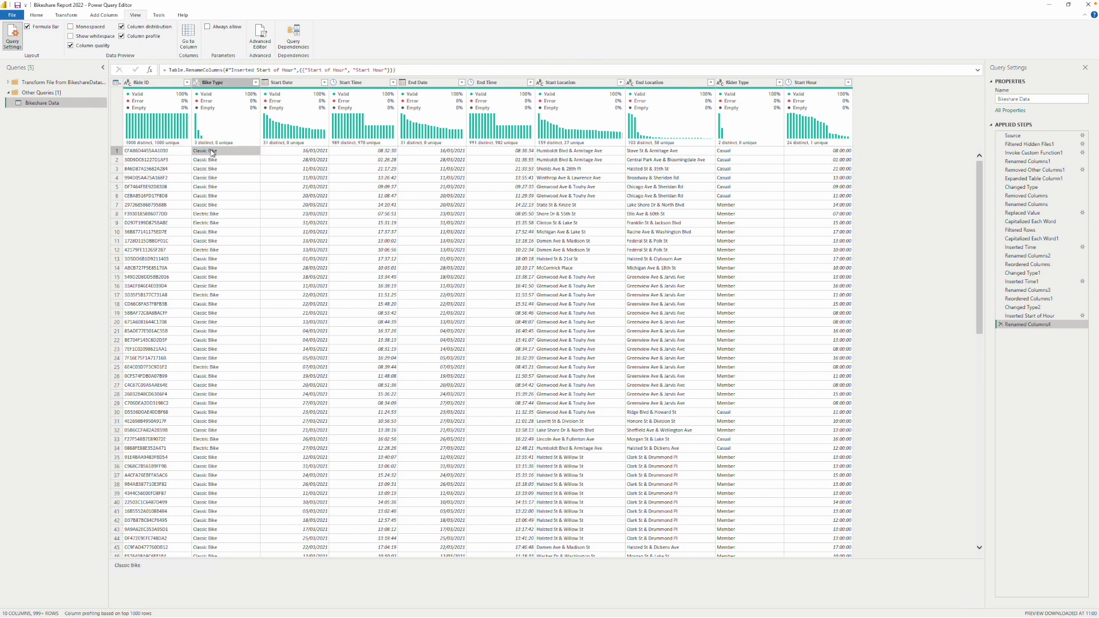
pyautogui.click(210, 152)
pyautogui.click(212, 161)
pyautogui.click(217, 170)
pyautogui.click(217, 162)
pyautogui.click(216, 153)
pyautogui.click(215, 159)
pyautogui.click(216, 169)
pyautogui.click(215, 178)
pyautogui.click(218, 170)
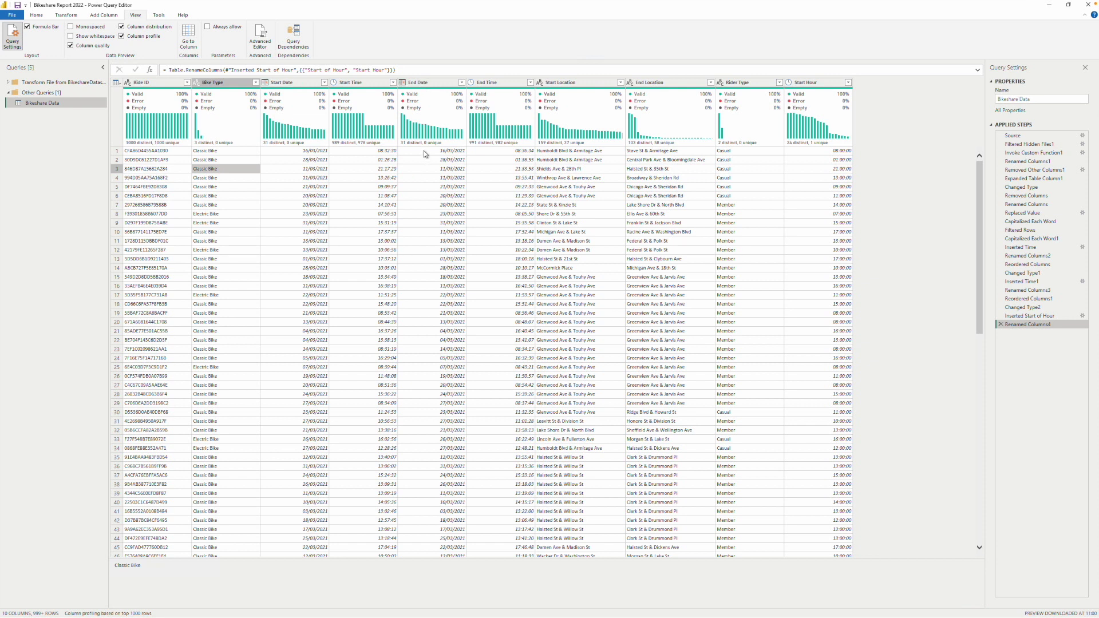
# Review the commands available for the End Date column, its individual cells and the whole table
pyautogui.rightClick(426, 85)
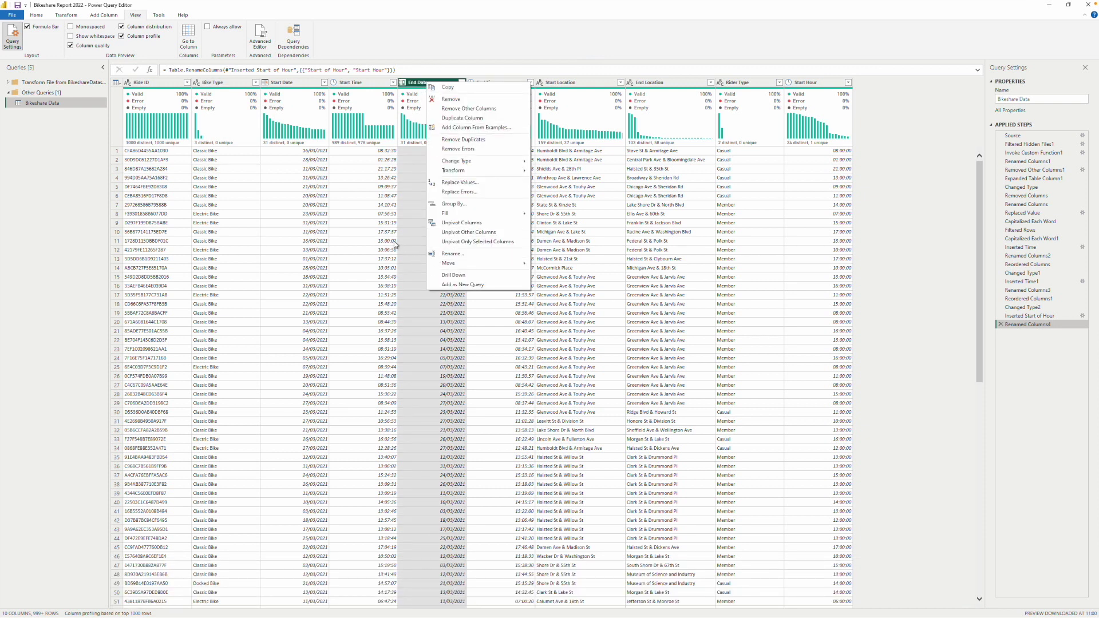
pyautogui.click(415, 233)
pyautogui.rightClick(415, 234)
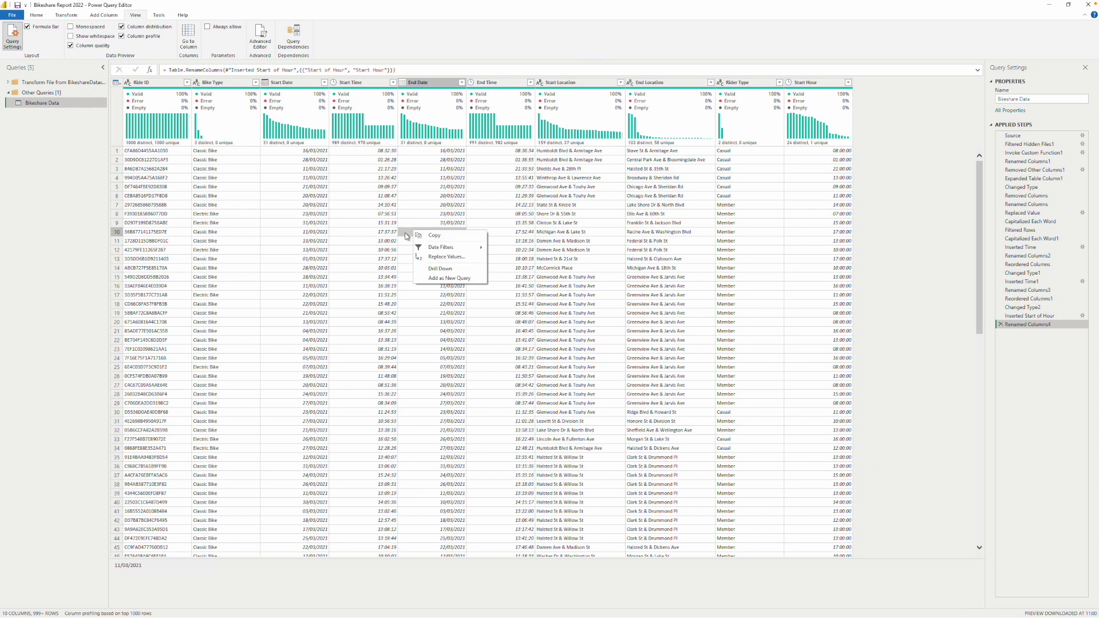
pyautogui.click(314, 205)
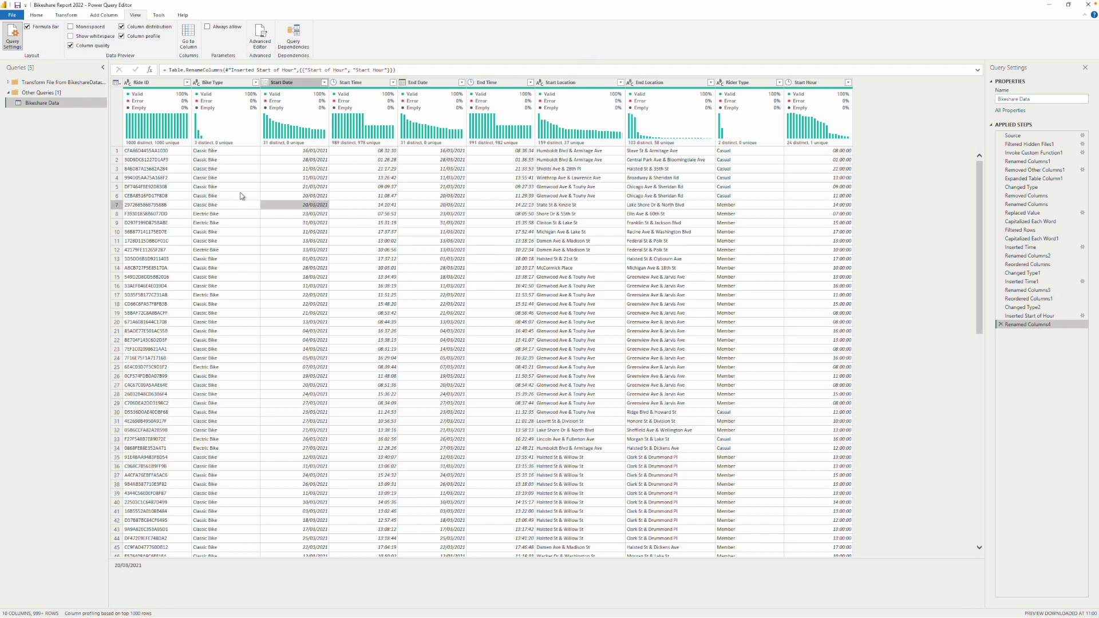
pyautogui.click(116, 84)
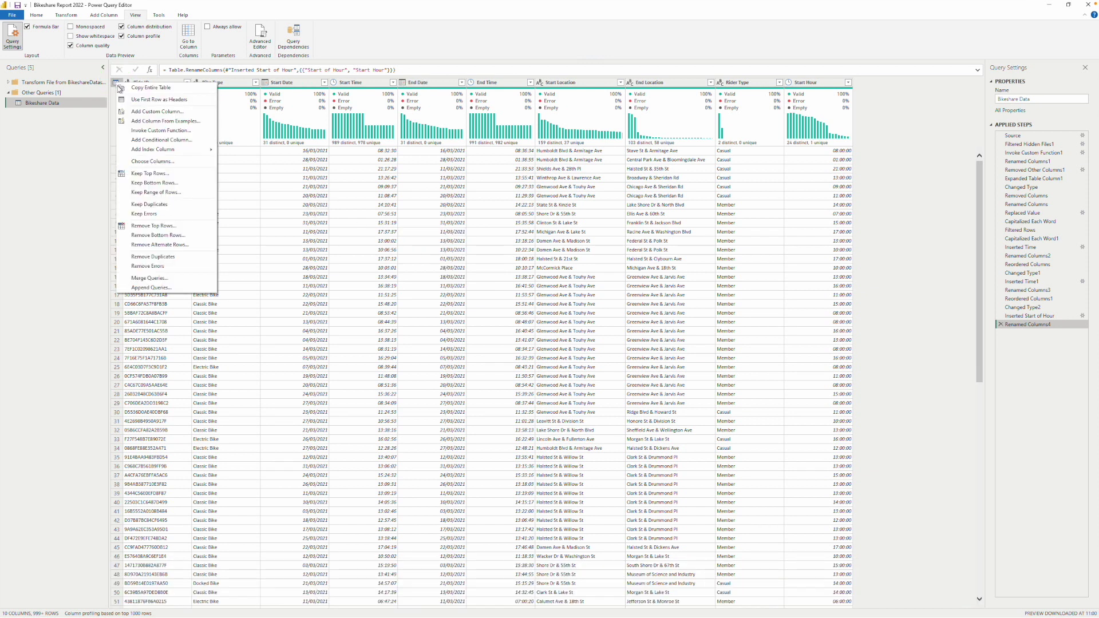
pyautogui.click(345, 216)
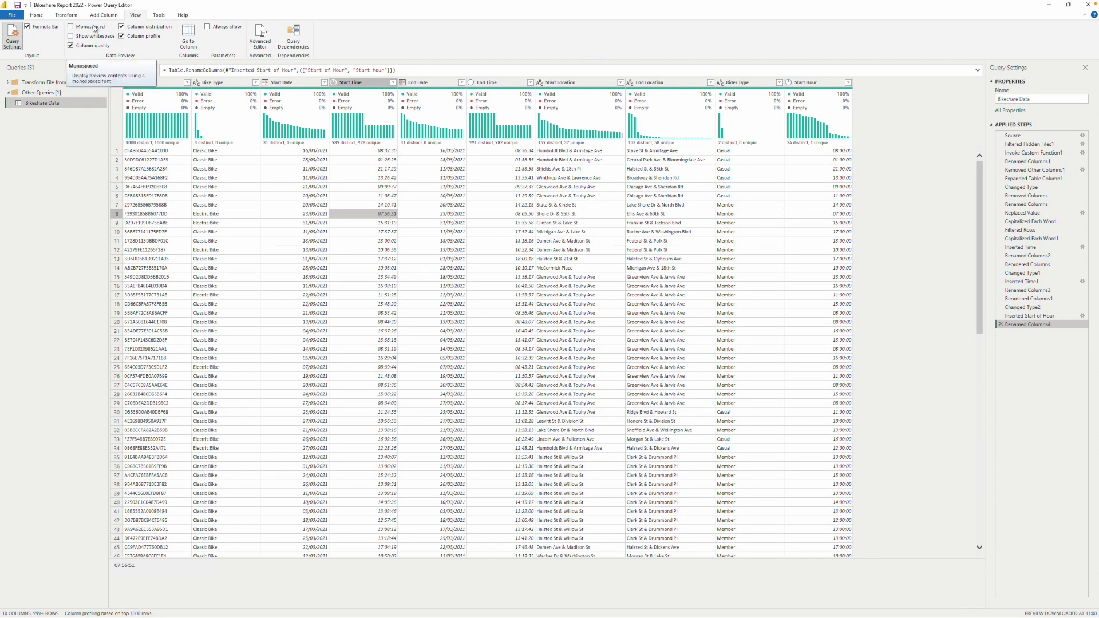
pyautogui.rightClick(420, 172)
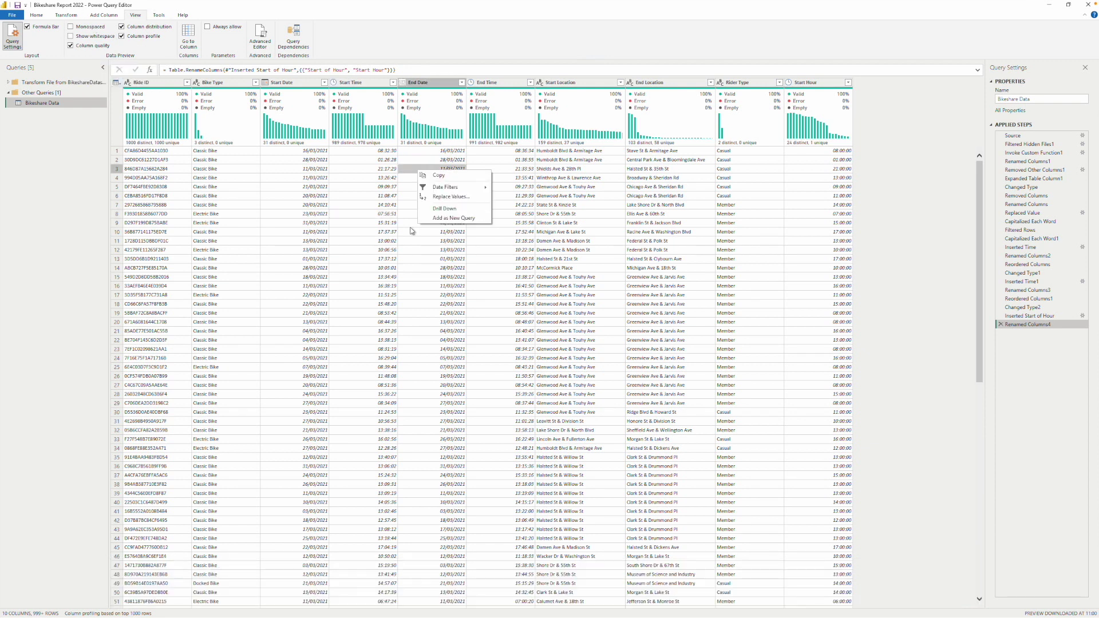
pyautogui.click(372, 259)
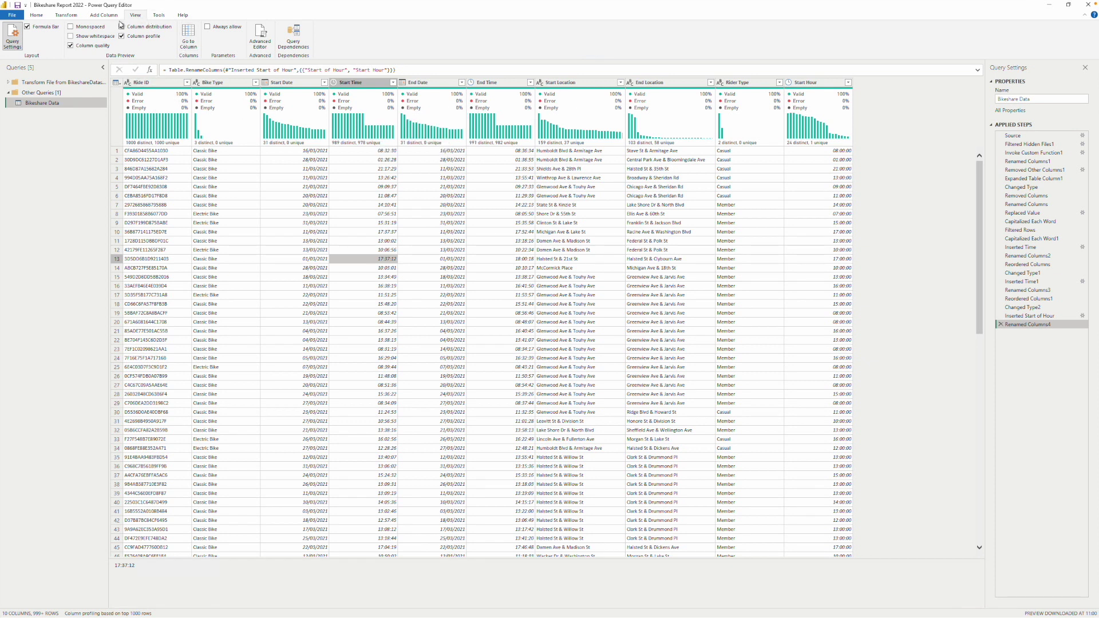
# Turn off the column quality and column distribution previews, leaving only column profile enabled
pyautogui.click(71, 46)
pyautogui.click(121, 27)
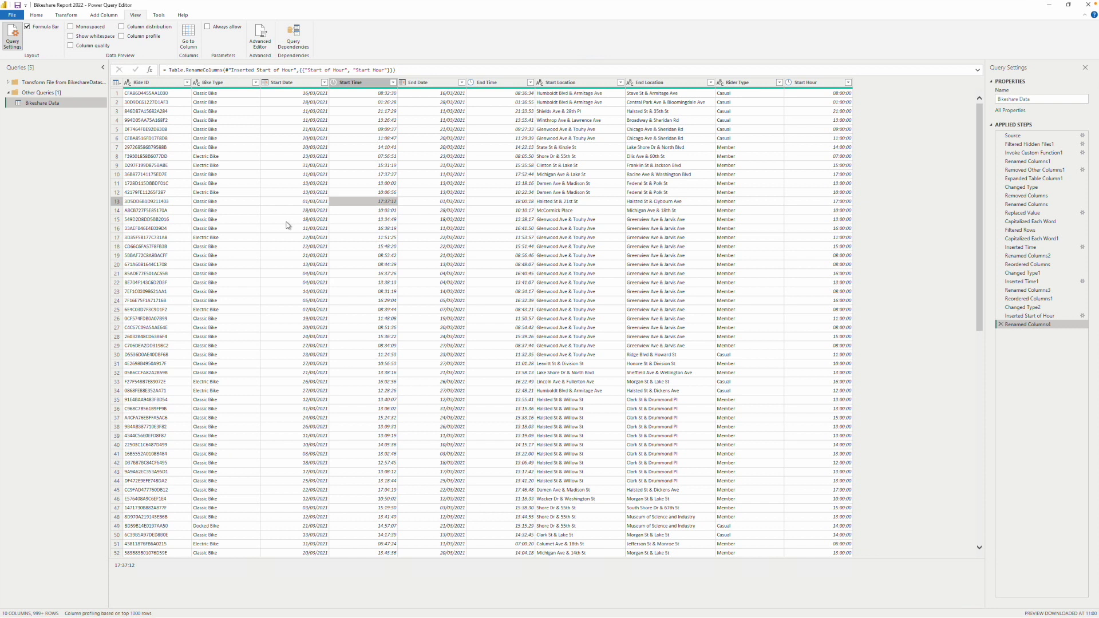
pyautogui.click(122, 38)
# Select row 13 and examine its field values in the record preview below the table
pyautogui.click(117, 202)
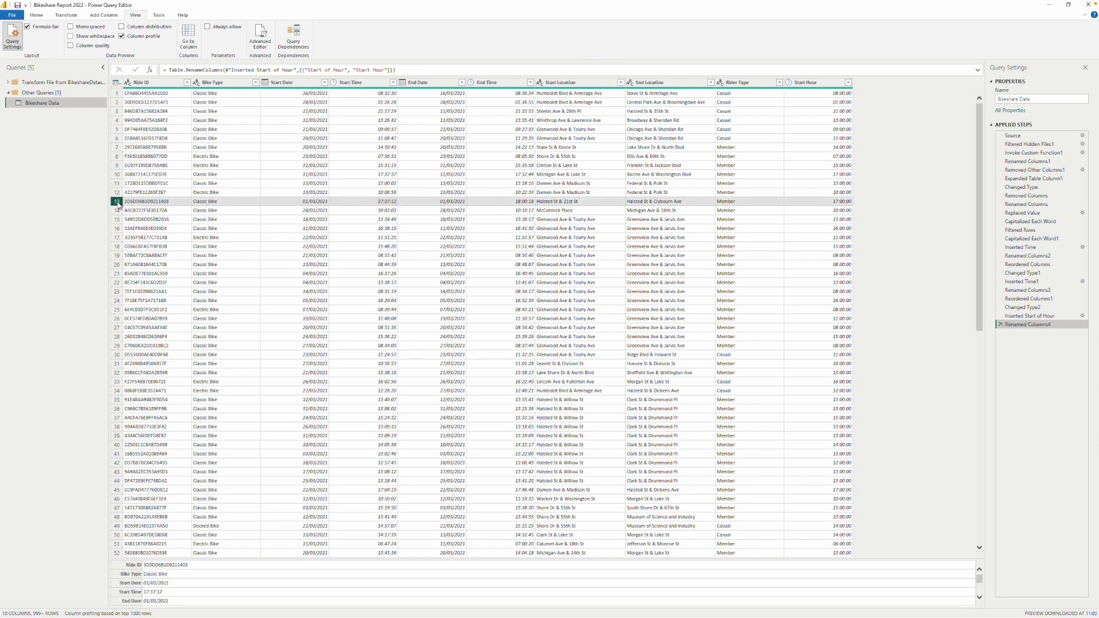
pyautogui.scroll(-1, 205, 578)
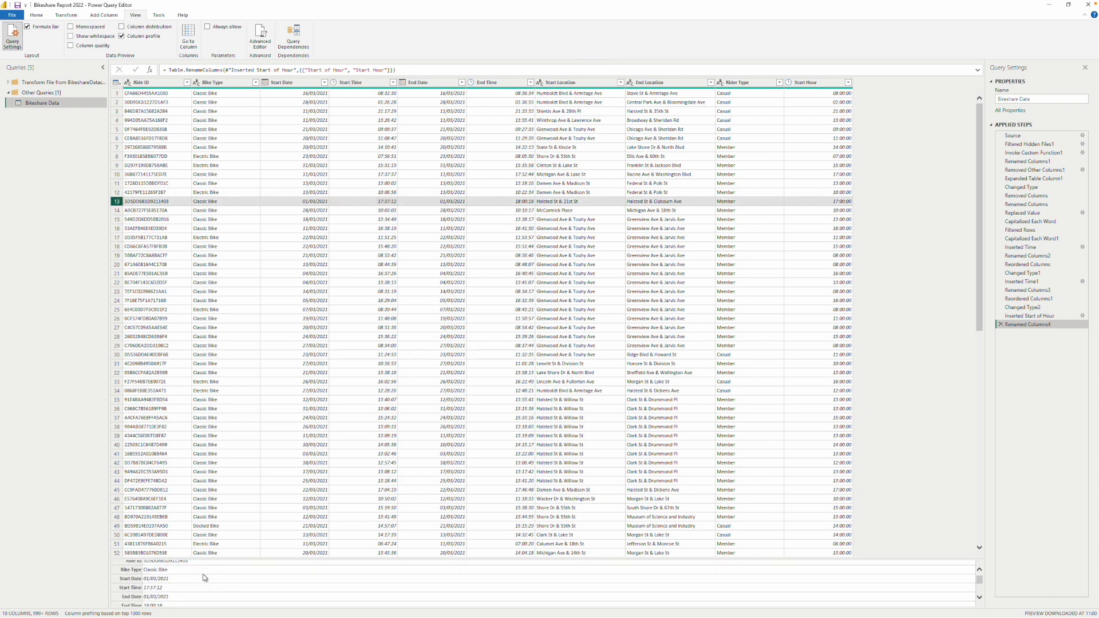
# Examine the column statistics and value distribution of the Ride ID, Bike Type and Rider Type columns
pyautogui.scroll(1, 205, 578)
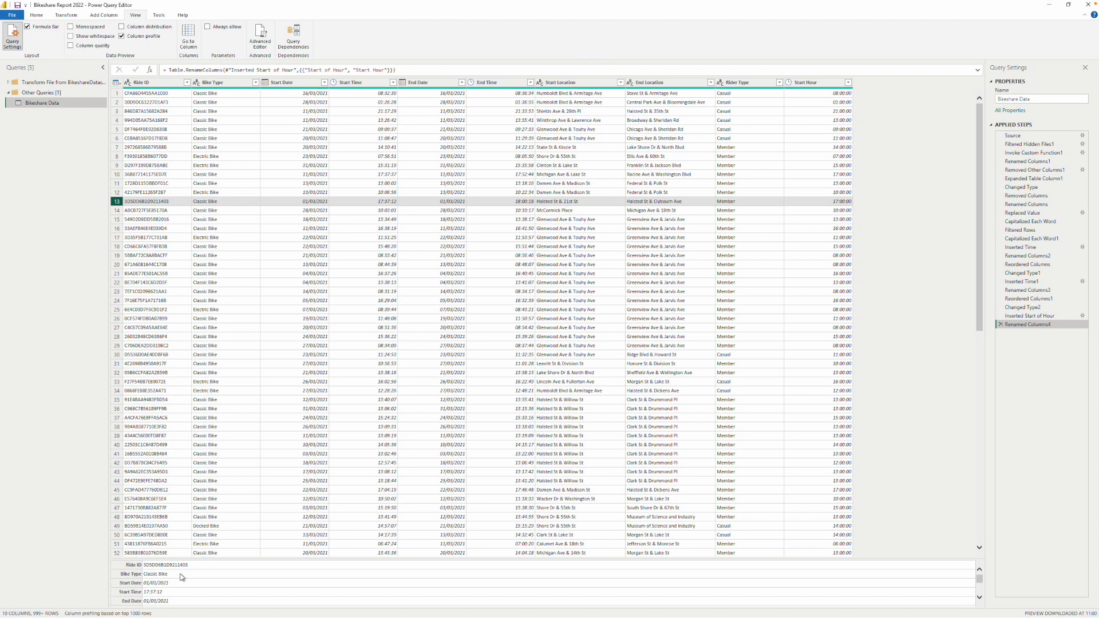
pyautogui.click(157, 84)
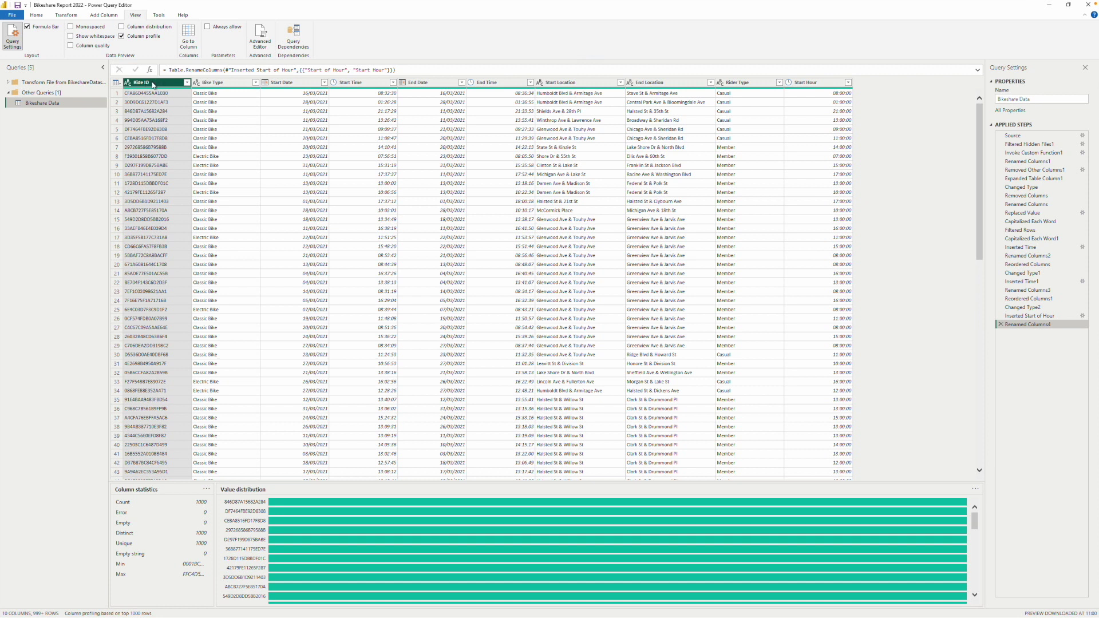
pyautogui.click(215, 85)
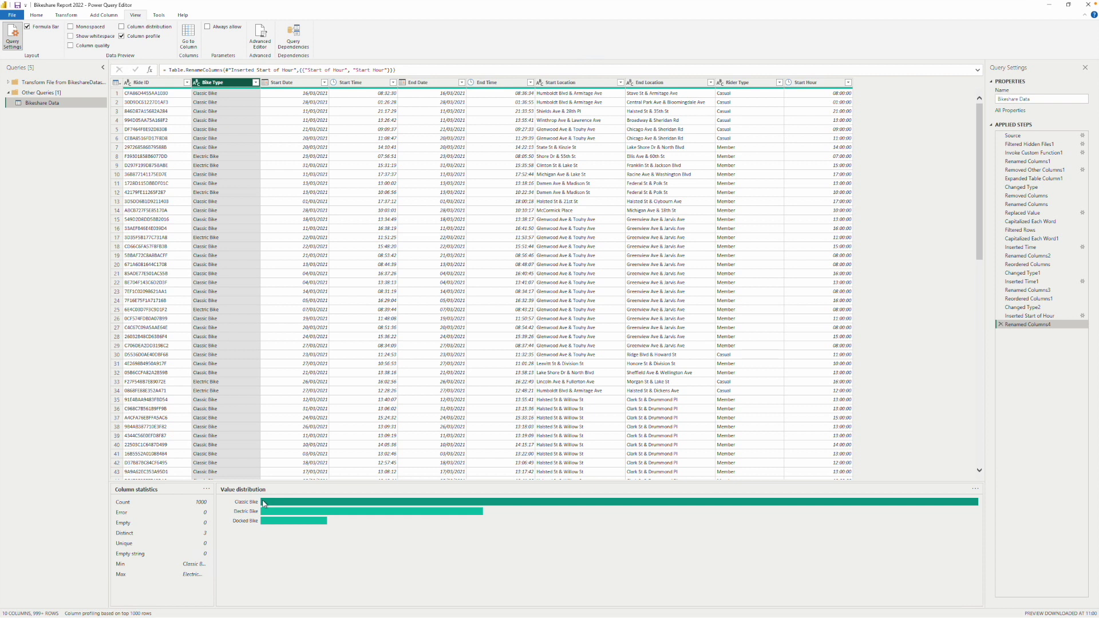
pyautogui.moveTo(308, 504)
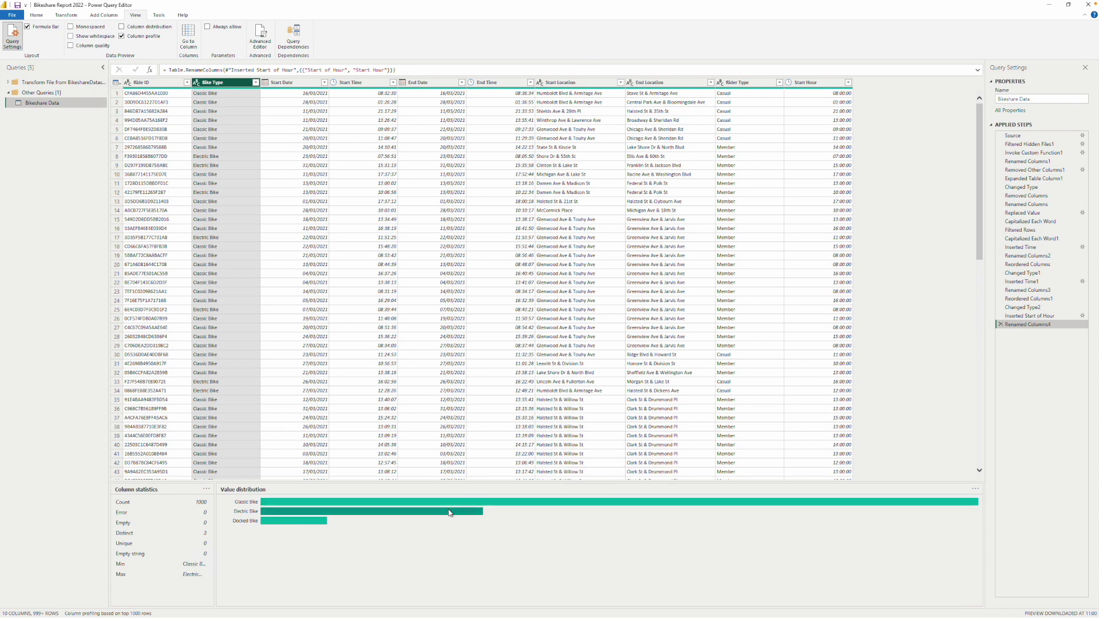
pyautogui.moveTo(450, 513)
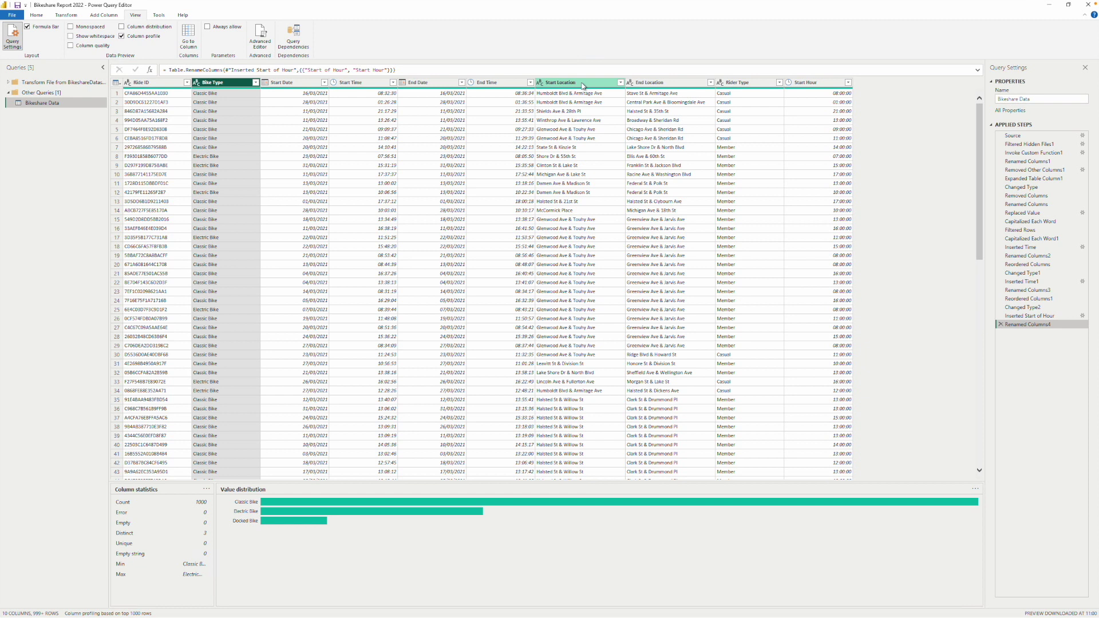
pyautogui.click(735, 83)
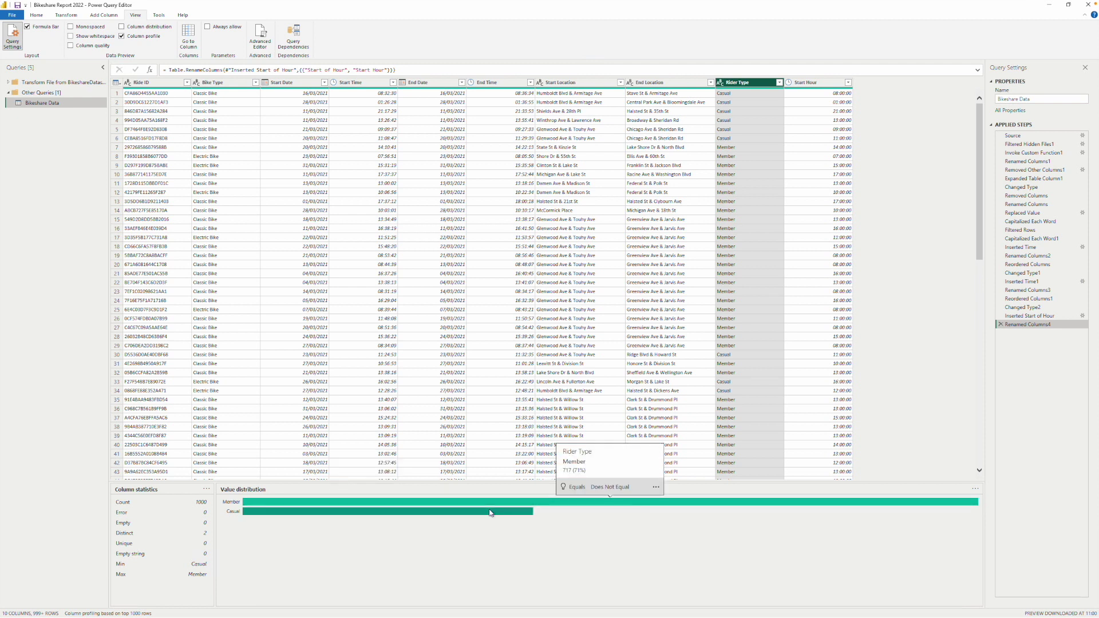
pyautogui.moveTo(490, 513)
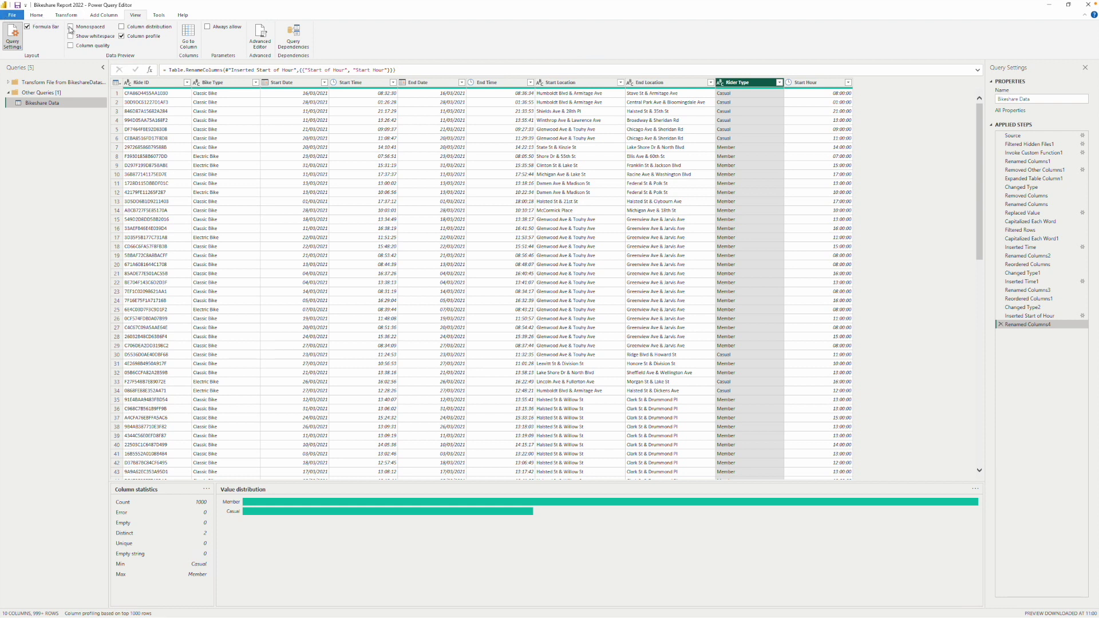
# Preview the Bike Type value in row 17 and display the column profile for Ride ID again
pyautogui.click(38, 16)
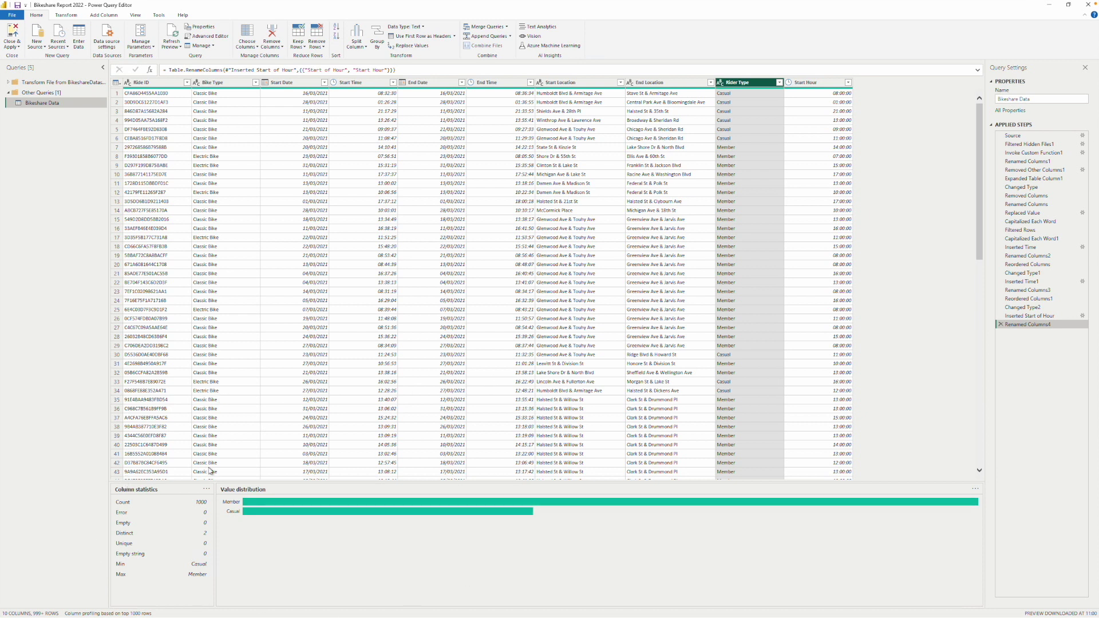
pyautogui.click(213, 237)
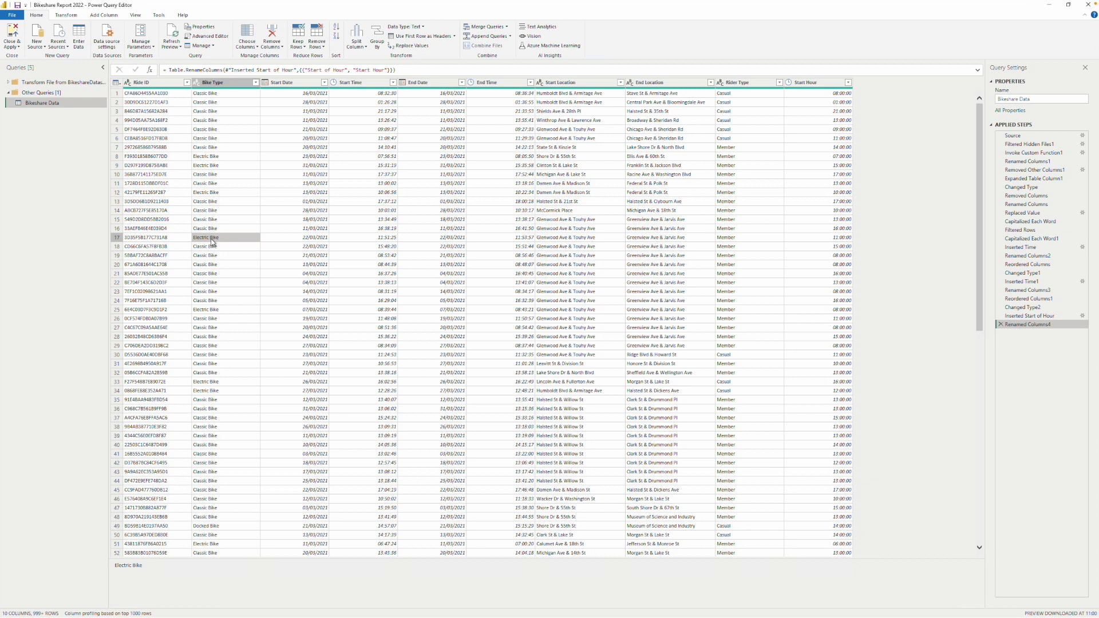
pyautogui.click(132, 113)
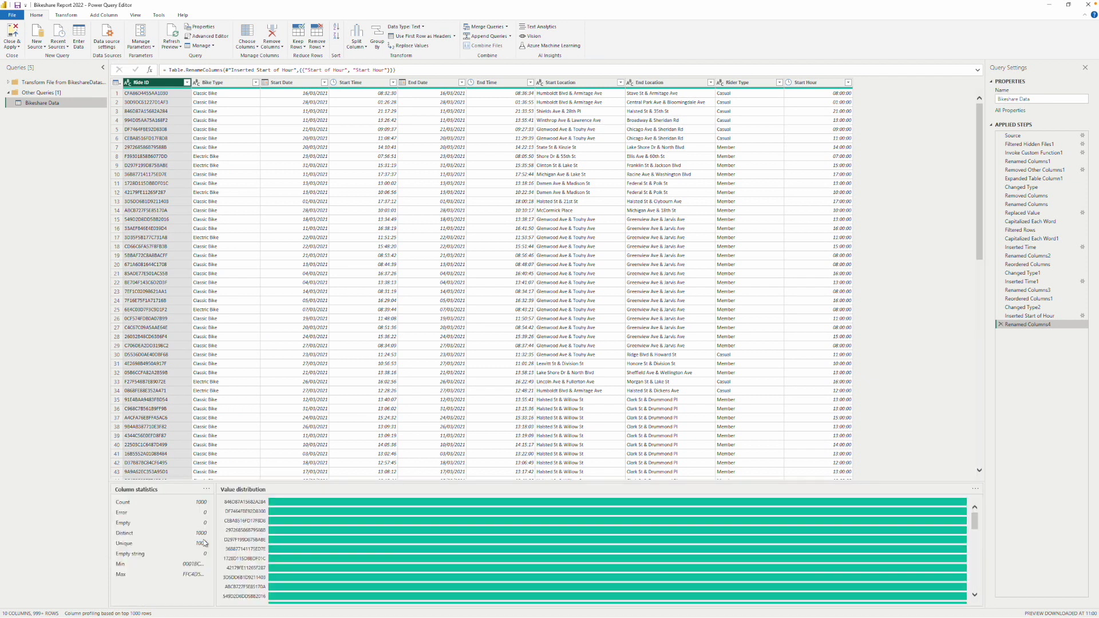